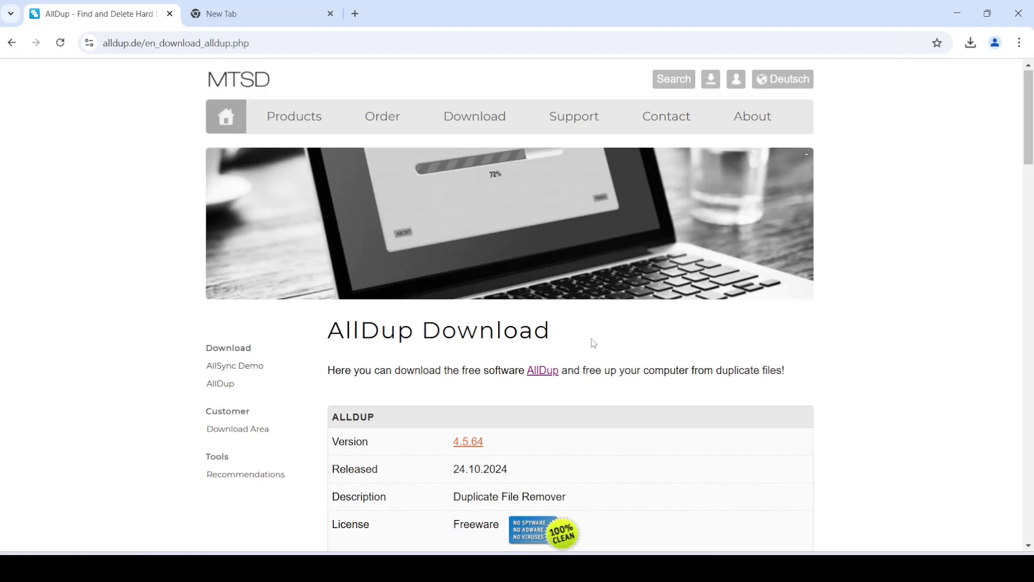
Step: Review the AllDup download page, from the installer details through to the AllDup Portable Edition section
{"action": "left_click_drag", "start_coordinate": [415, 329], "coordinate": [361, 329]}
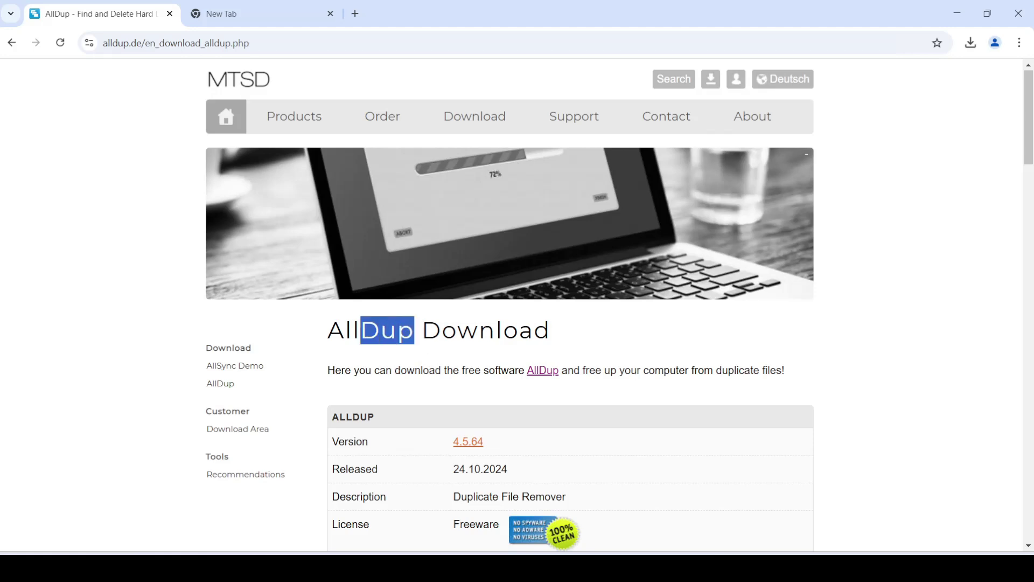
{"action": "left_click", "coordinate": [390, 358]}
{"action": "scroll", "coordinate": [391, 358], "scroll_direction": "down", "scroll_amount": 1}
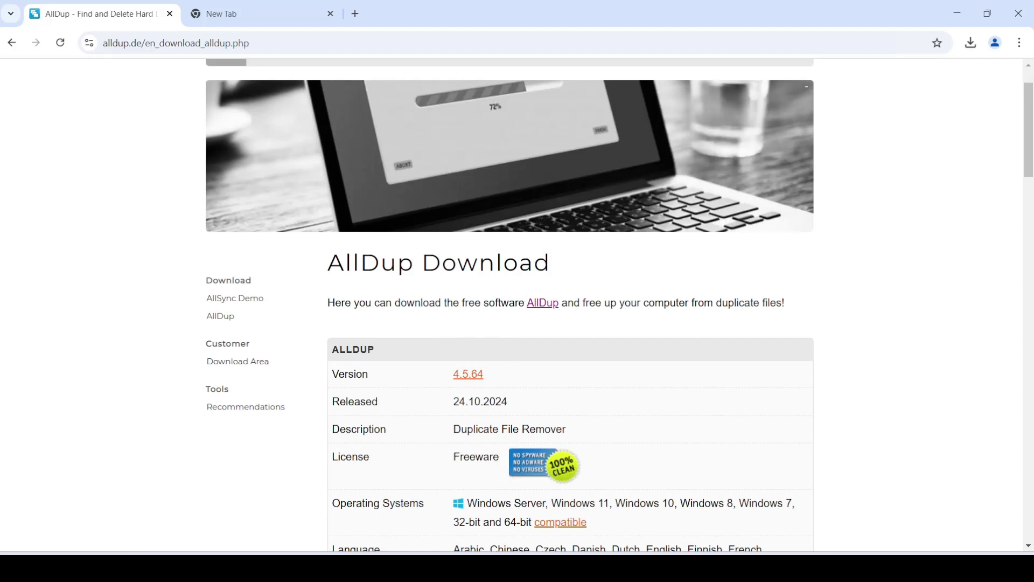
{"action": "scroll", "coordinate": [347, 340], "scroll_direction": "down", "scroll_amount": 4}
{"action": "left_click", "coordinate": [243, 42]}
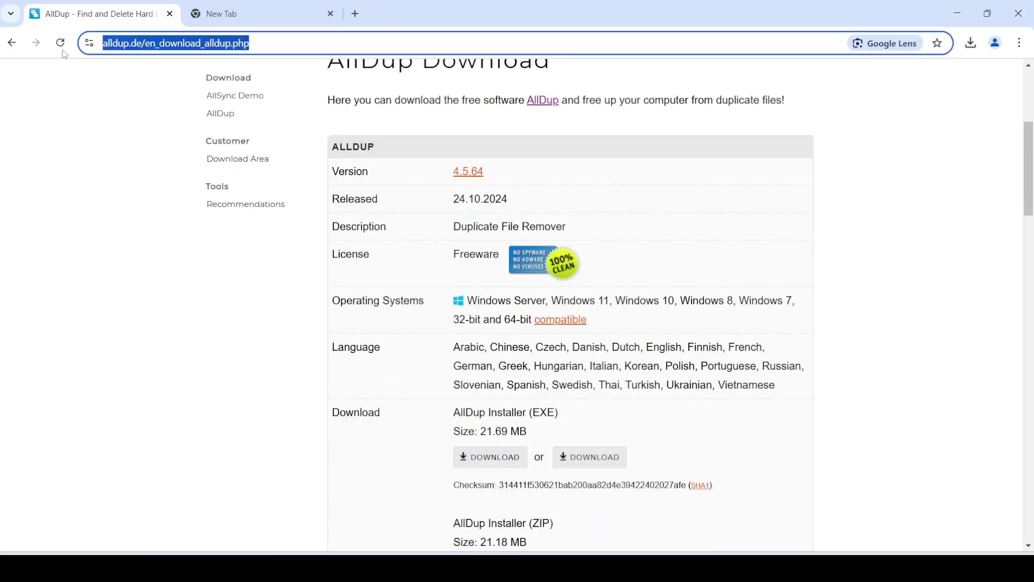
{"action": "left_click", "coordinate": [464, 232]}
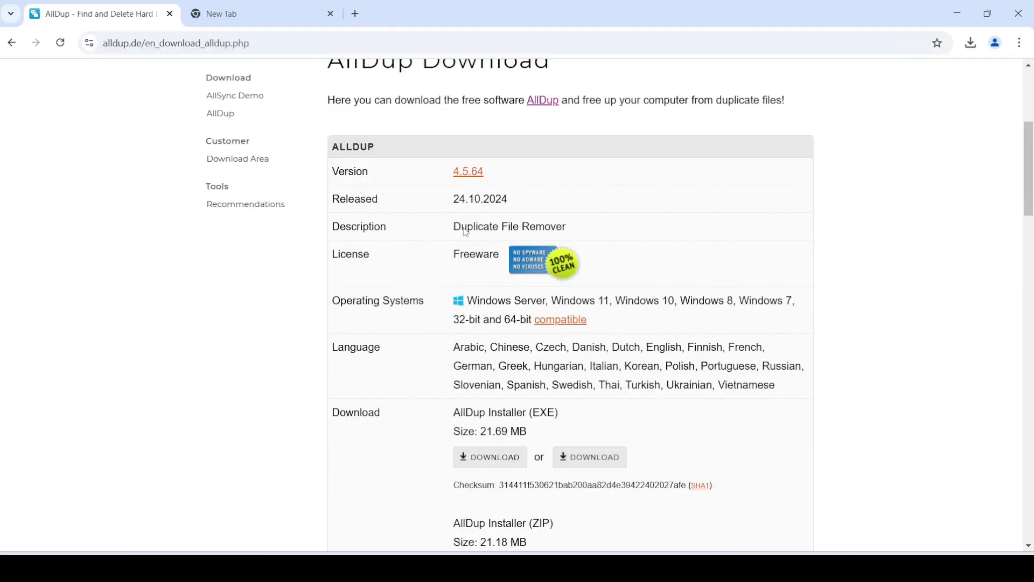
{"action": "left_click_drag", "start_coordinate": [382, 155], "coordinate": [327, 65]}
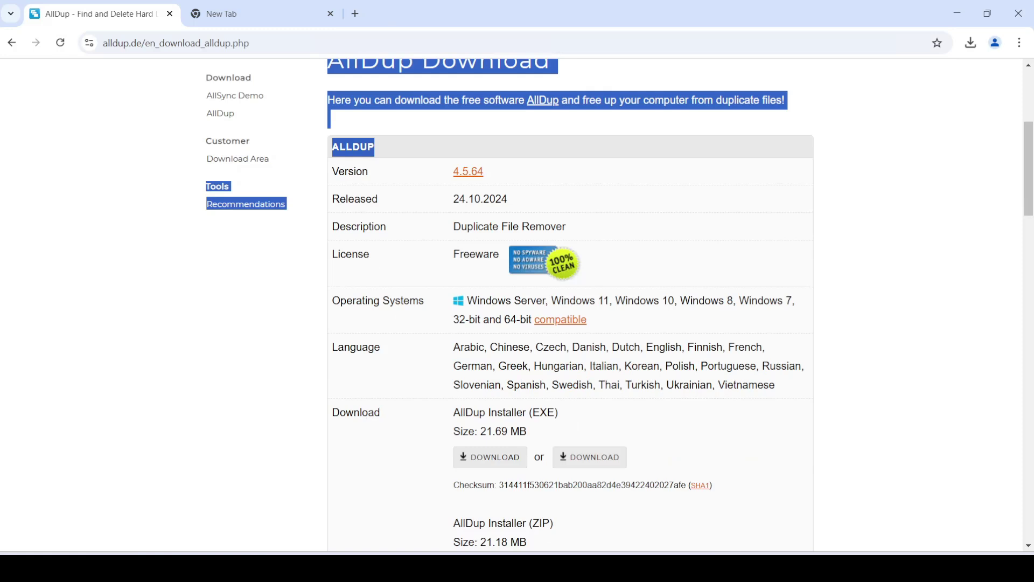
{"action": "scroll", "coordinate": [571, 304], "scroll_direction": "down", "scroll_amount": 9}
{"action": "left_click_drag", "start_coordinate": [481, 160], "coordinate": [331, 160]}
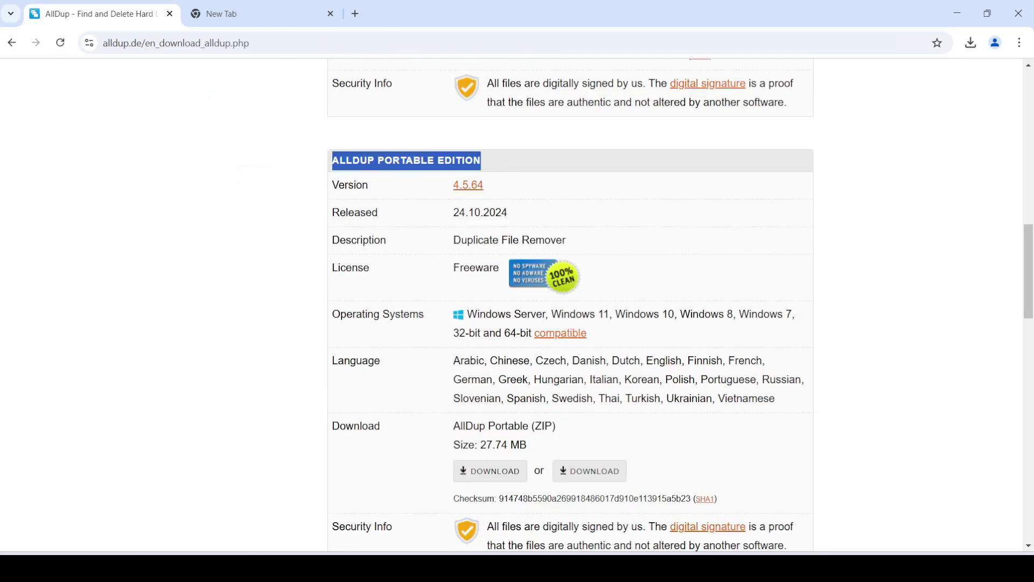
{"action": "left_click", "coordinate": [436, 514]}
Step: Switch to File Explorer, launch AllDupPortable.exe from D:\AllDupPortable, and choose to compare files from all source folders
{"action": "key", "text": "alt+Tab"}
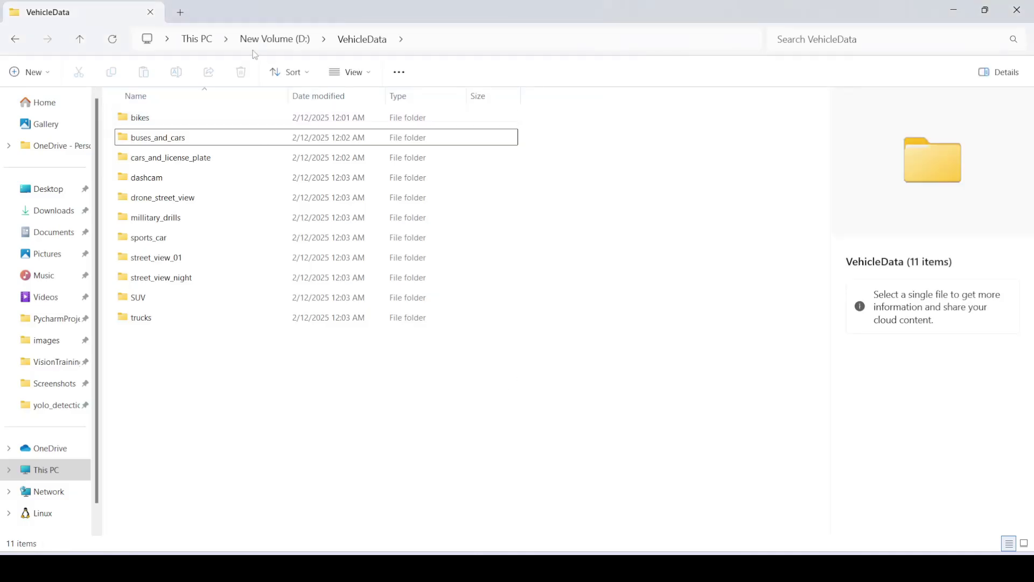
{"action": "left_click", "coordinate": [258, 40]}
{"action": "double_click", "coordinate": [195, 118]}
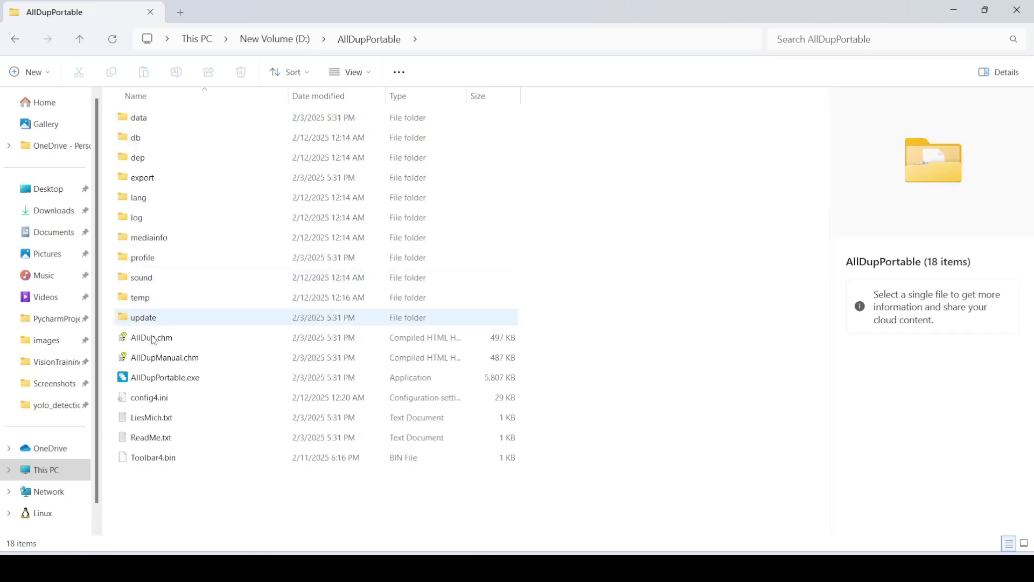
{"action": "double_click", "coordinate": [156, 376]}
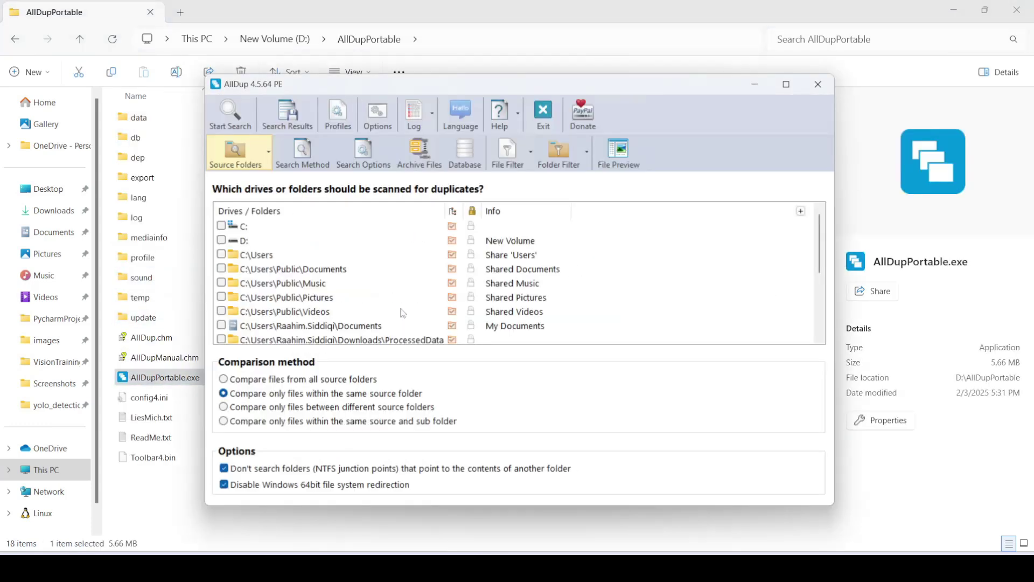
{"action": "left_click", "coordinate": [231, 380]}
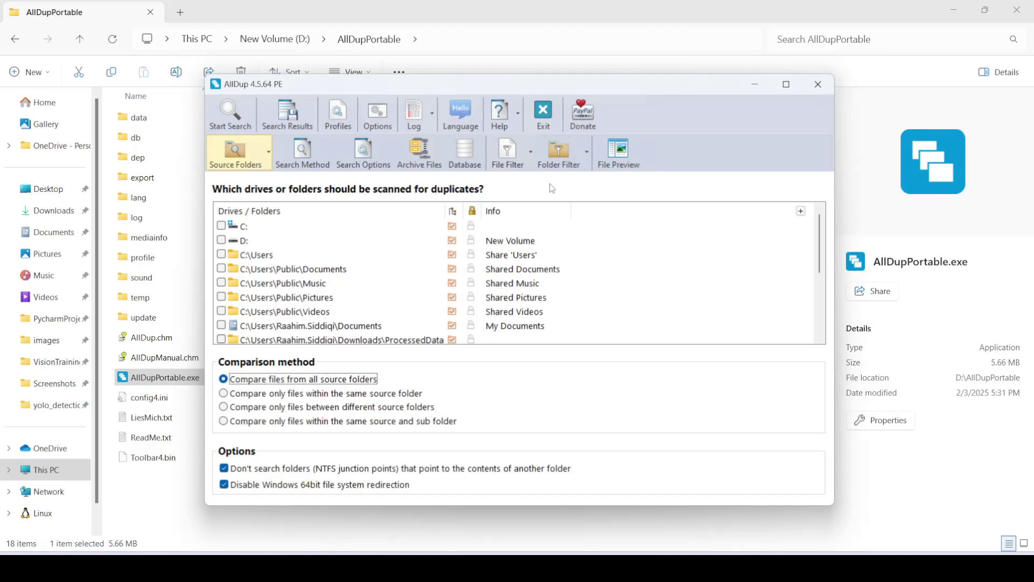
Step: Set the search method to Find duplicate files on the basis of their properties and look through its criteria, including File extension
{"action": "left_click", "coordinate": [303, 151]}
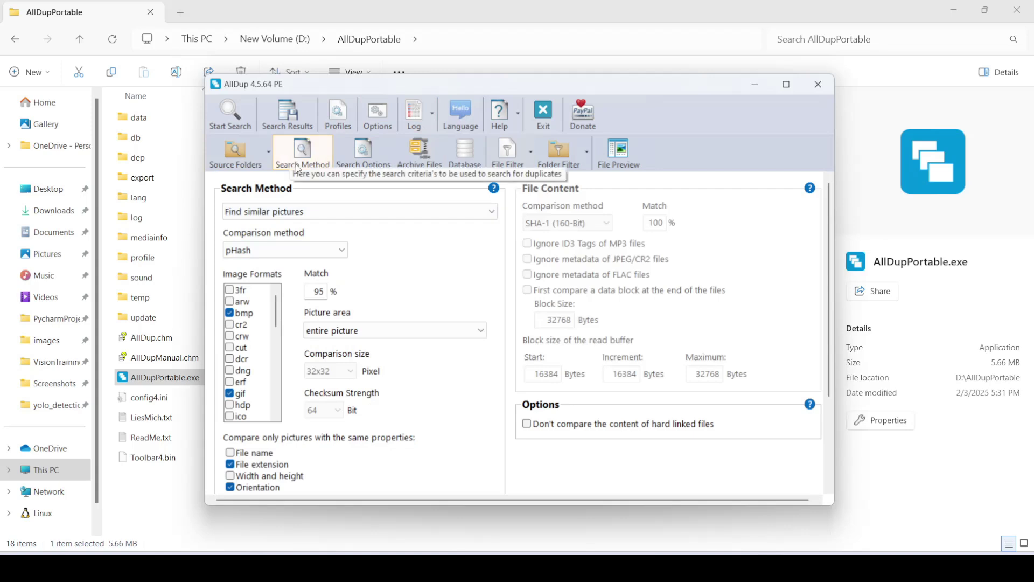
{"action": "left_click", "coordinate": [299, 213]}
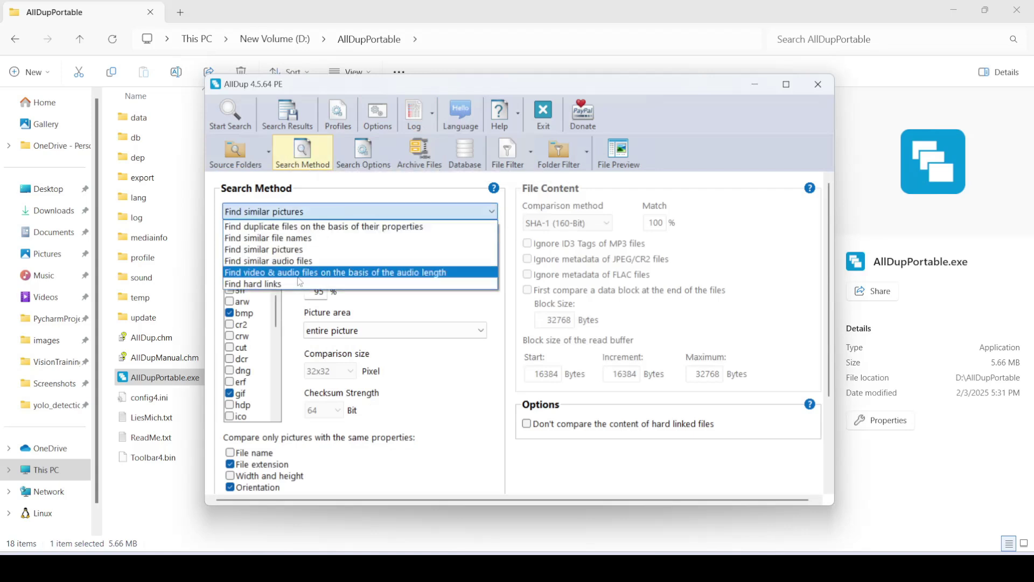
{"action": "left_click", "coordinate": [261, 226]}
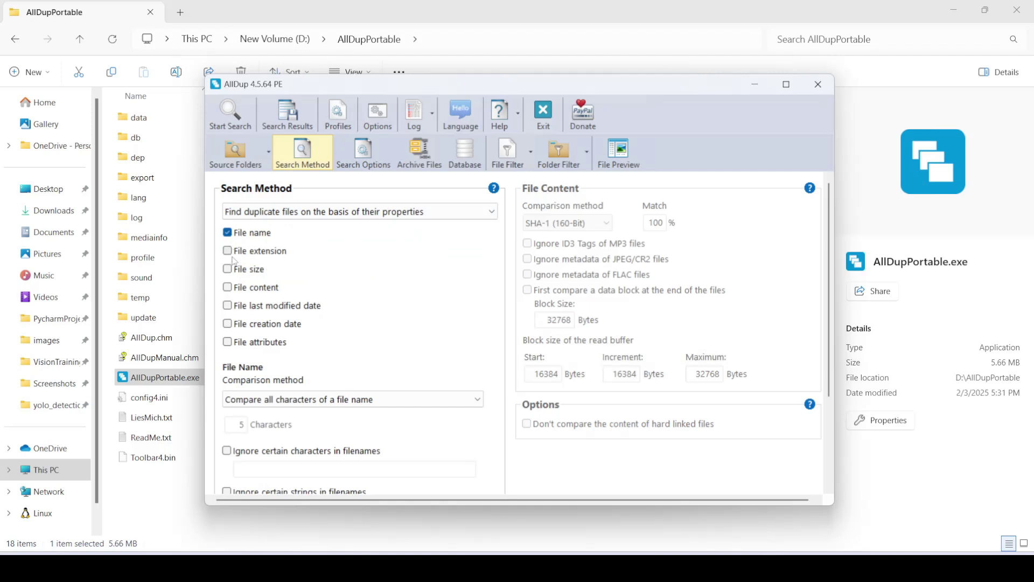
{"action": "double_click", "coordinate": [228, 252]}
{"action": "scroll", "coordinate": [305, 416], "scroll_direction": "down", "scroll_amount": 2}
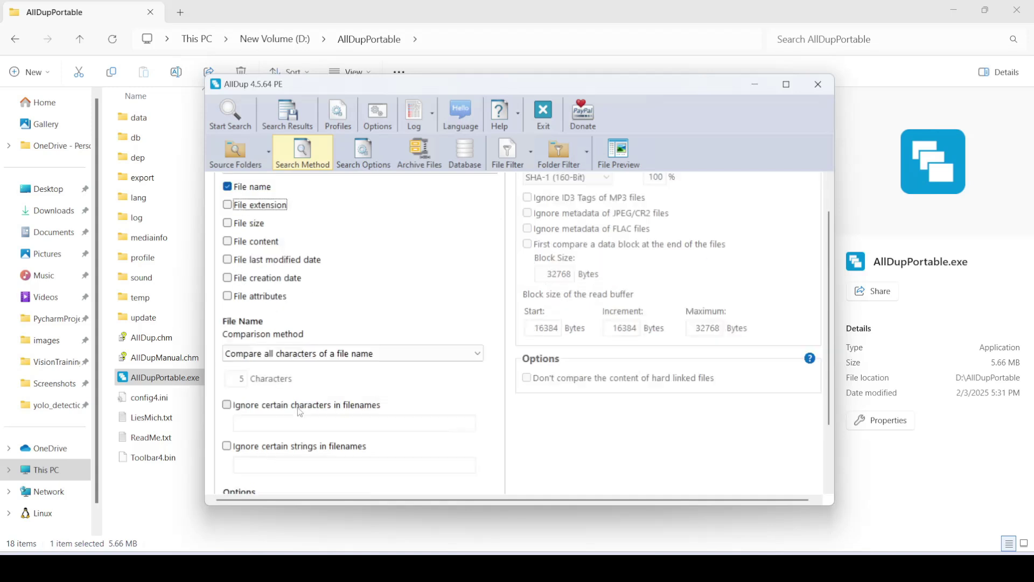
{"action": "scroll", "coordinate": [302, 412], "scroll_direction": "up", "scroll_amount": 2}
{"action": "left_click", "coordinate": [356, 212]}
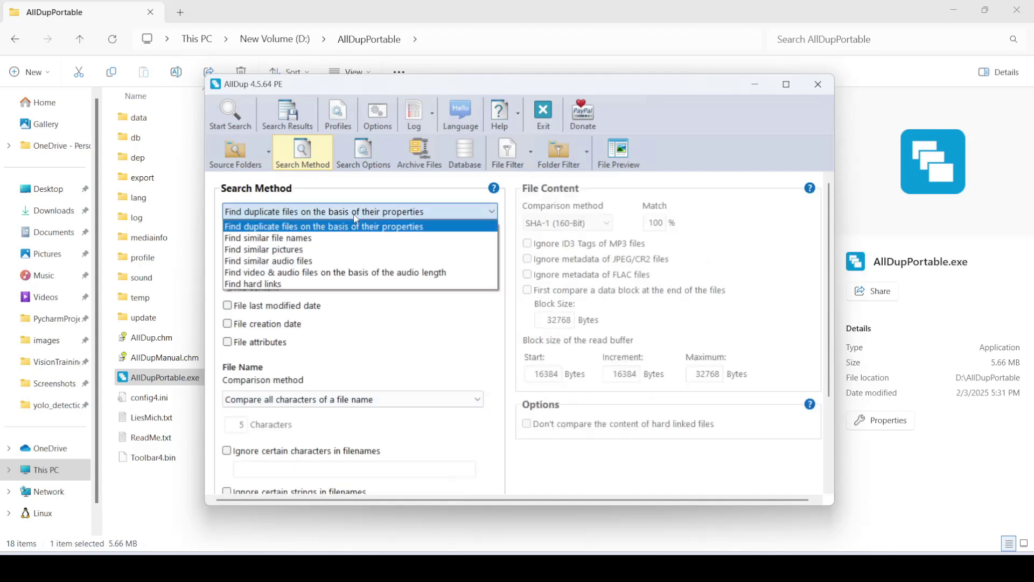
{"action": "left_click", "coordinate": [322, 224]}
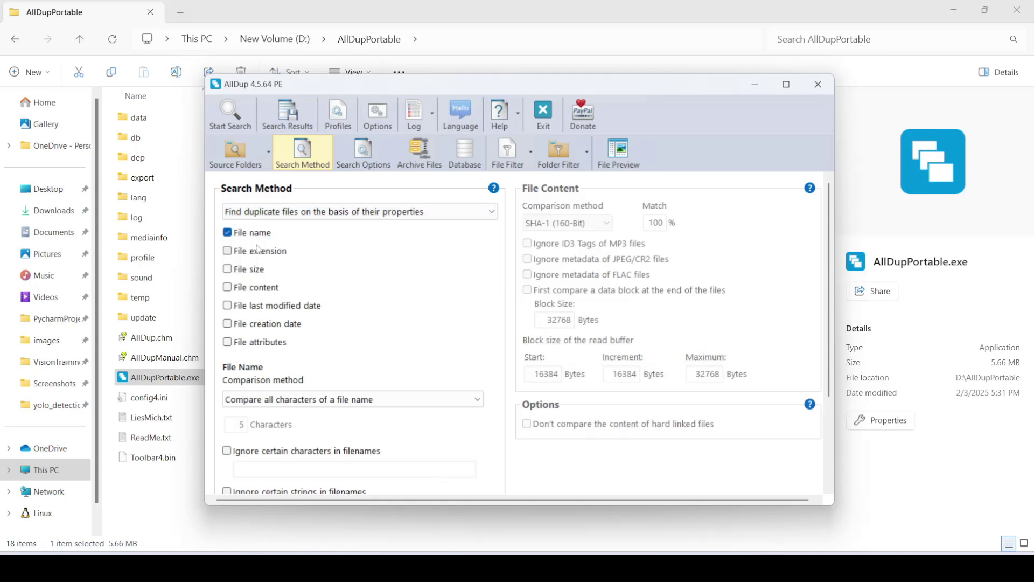
Step: Look at the Find similar audio files search method and settle on Find similar pictures
{"action": "left_click", "coordinate": [396, 213]}
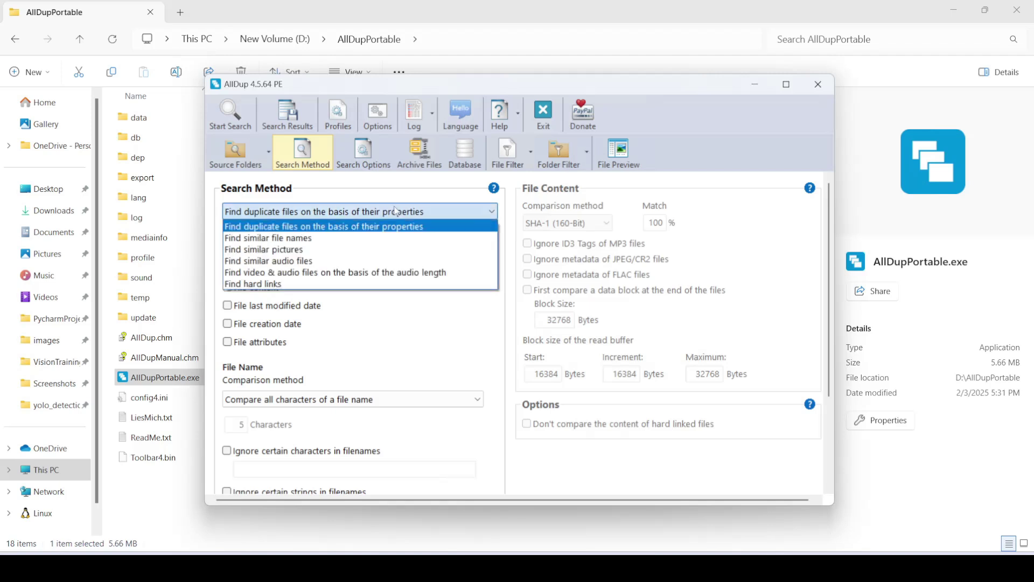
{"action": "left_click", "coordinate": [290, 250]}
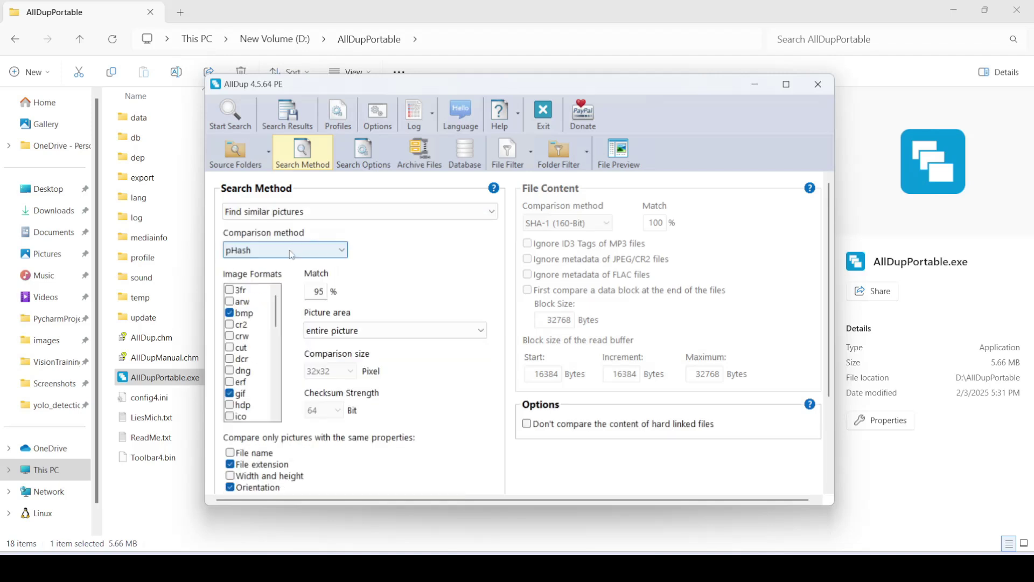
{"action": "left_click", "coordinate": [300, 214]}
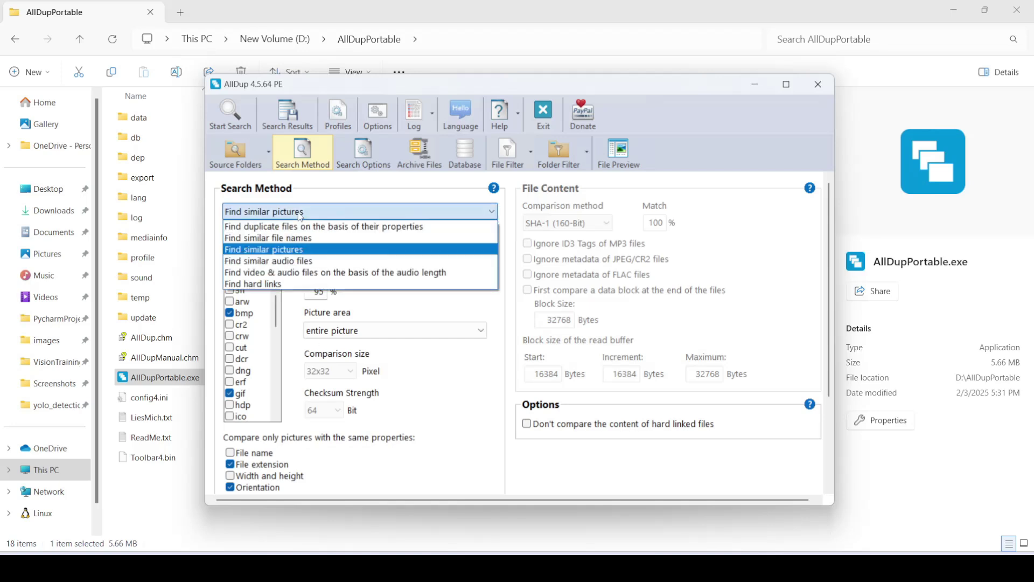
{"action": "left_click", "coordinate": [290, 264]}
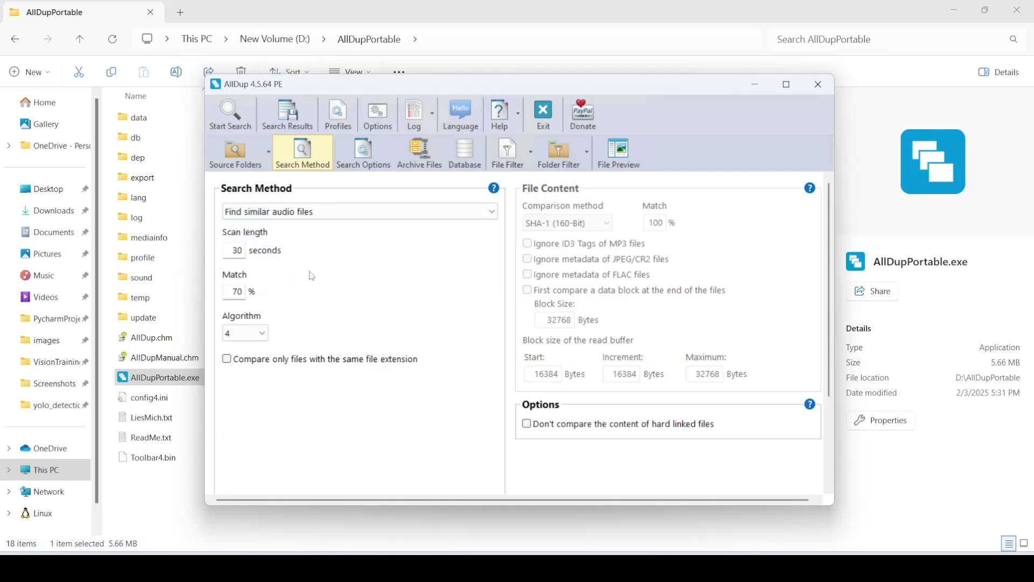
{"action": "left_click", "coordinate": [276, 215]}
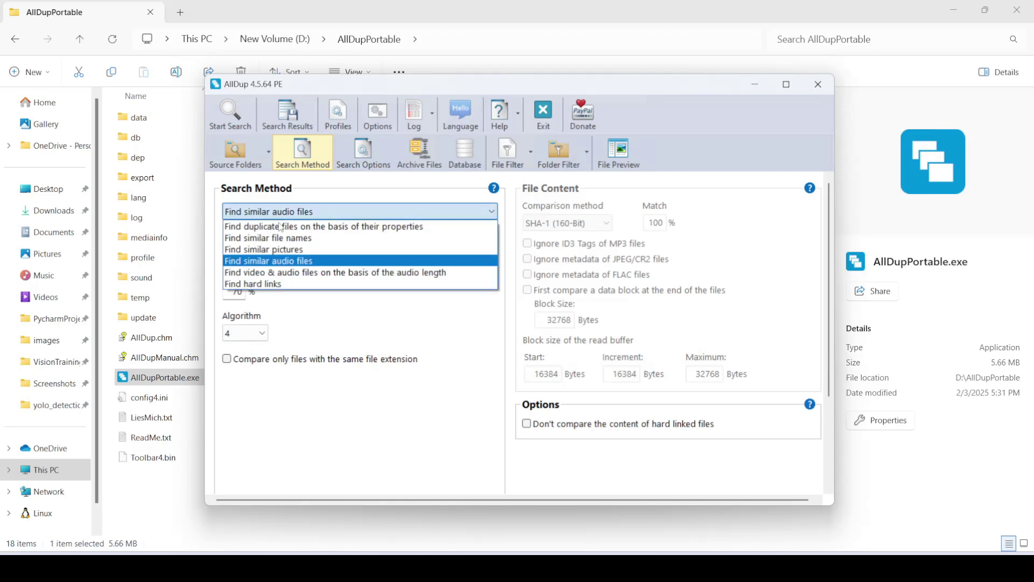
{"action": "left_click", "coordinate": [268, 253]}
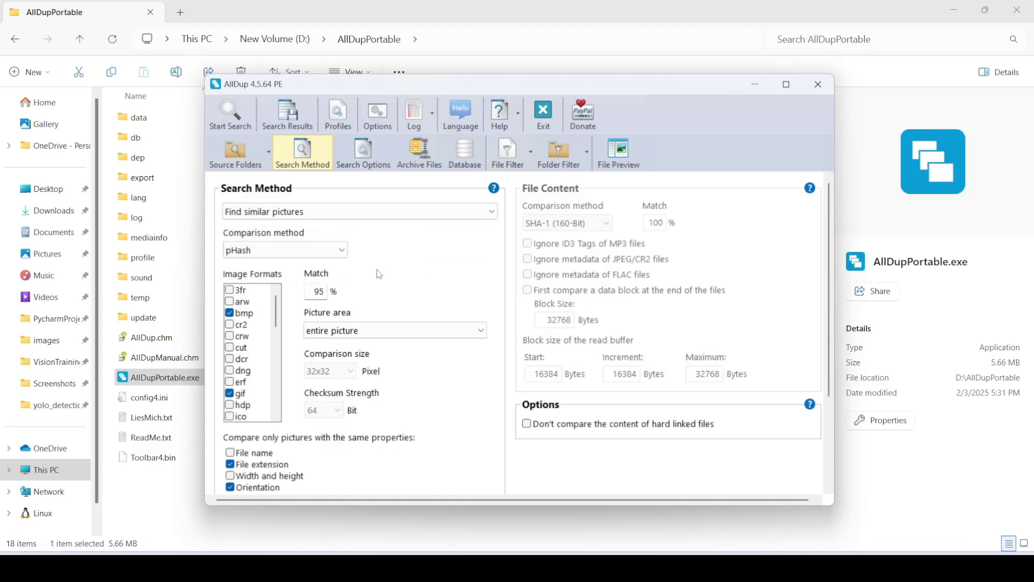
Step: Switch to File Explorer and open the buses_and_cars folder inside VehicleData on drive D:
{"action": "left_click", "coordinate": [292, 44]}
{"action": "left_click", "coordinate": [160, 240]}
{"action": "double_click", "coordinate": [160, 239]}
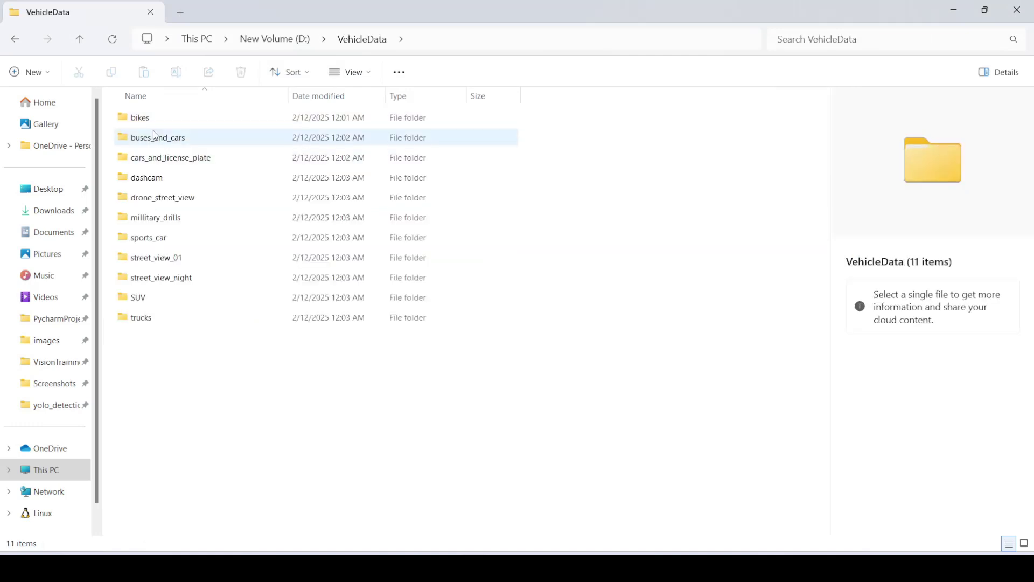
{"action": "double_click", "coordinate": [155, 137]}
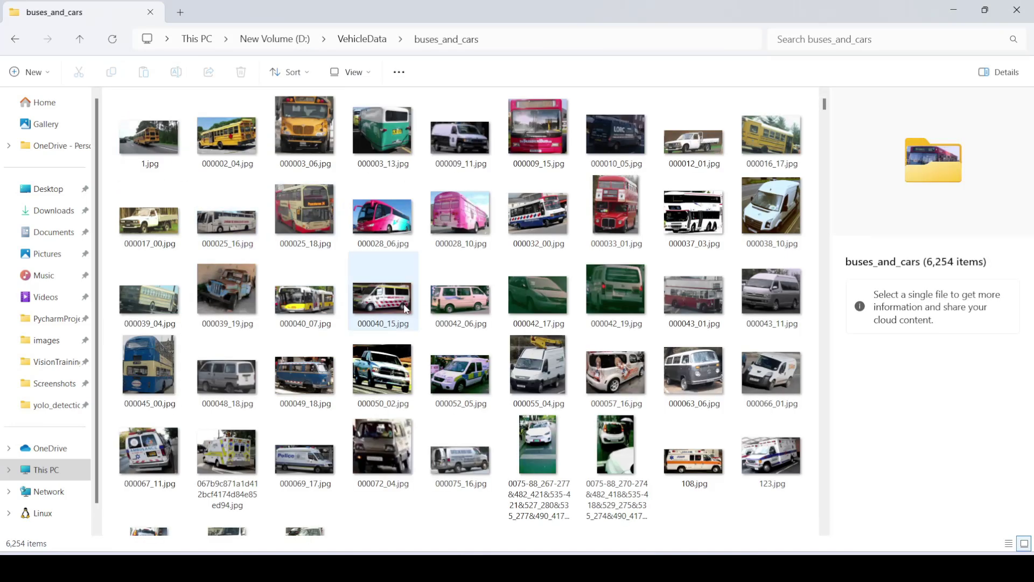
{"action": "scroll", "coordinate": [403, 303], "scroll_direction": "down", "scroll_amount": 15}
Step: Preview the 2019 Subaru Crosstrek images from 35 to 46 back and forth to compare how alike they are
{"action": "left_click", "coordinate": [157, 217]}
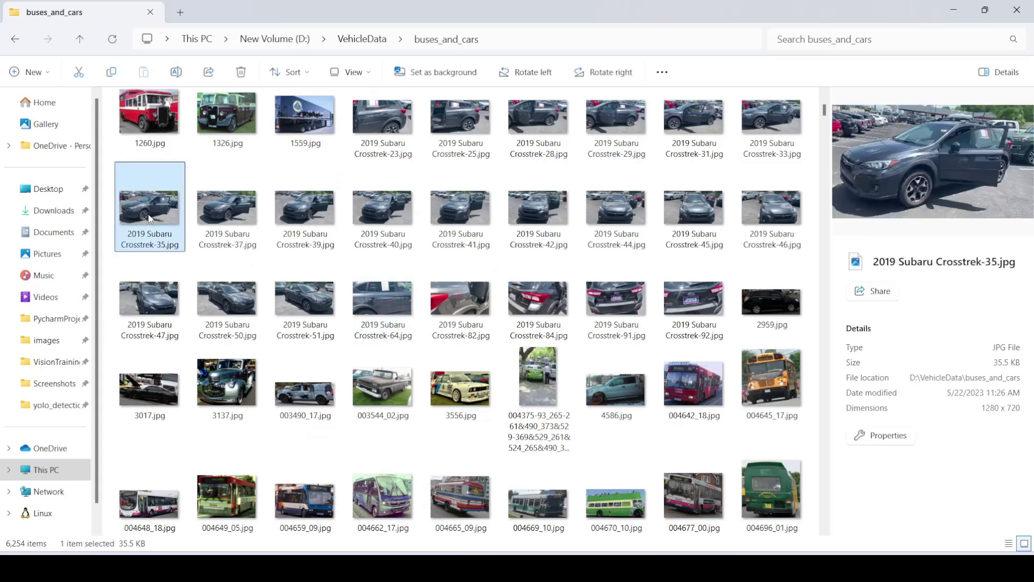
{"action": "key", "text": "Right"}
{"action": "key", "text": "Right"}
{"action": "key", "text": "Right"}
{"action": "key", "text": "Right"}
{"action": "key", "text": "Right"}
{"action": "key", "text": "Right"}
{"action": "key", "text": "Right"}
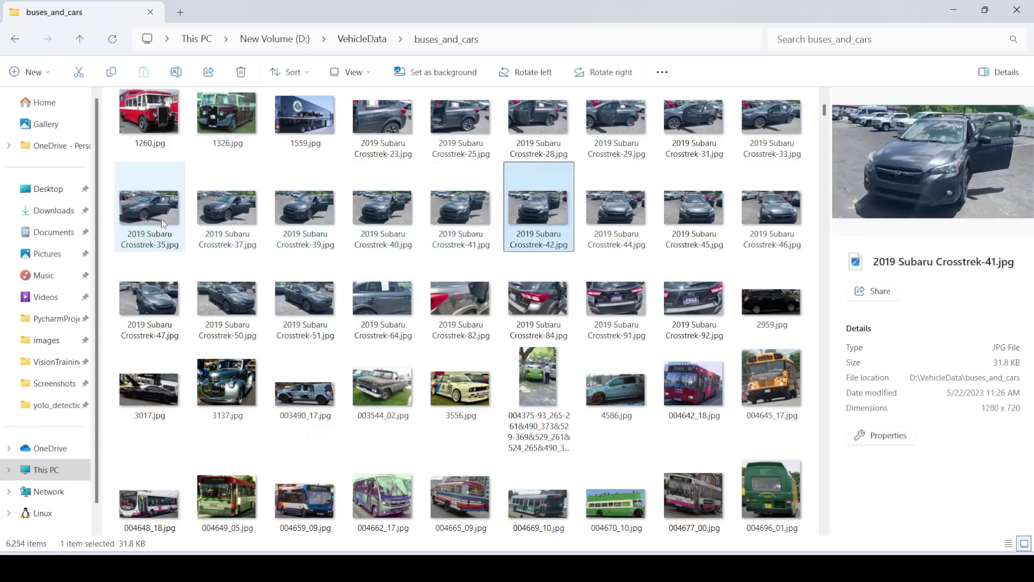
{"action": "key", "text": "Left"}
{"action": "key", "text": "Left"}
{"action": "key", "text": "Left"}
{"action": "key", "text": "Left"}
{"action": "key", "text": "Left"}
{"action": "key", "text": "Left"}
{"action": "key", "text": "Left"}
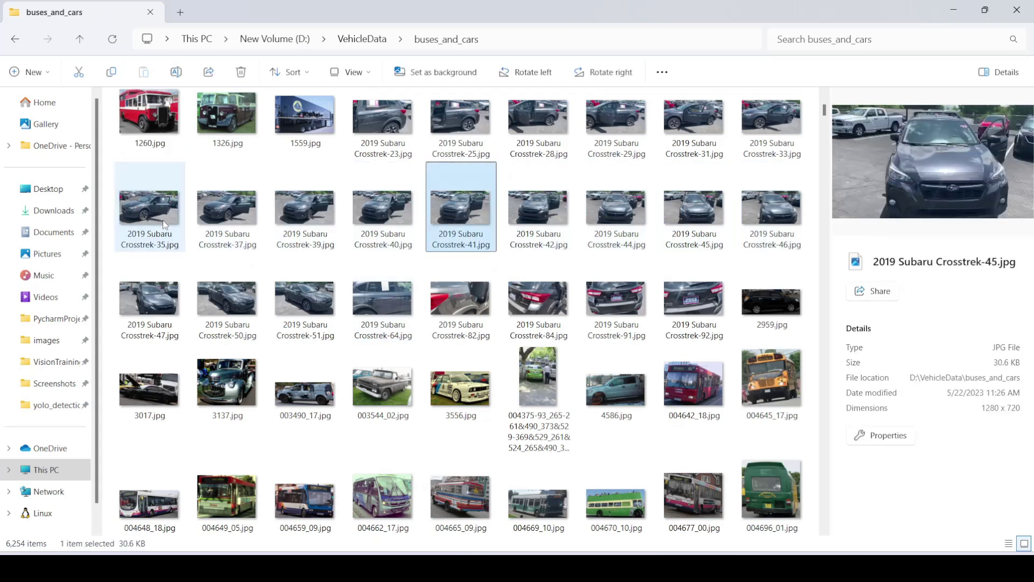
{"action": "key", "text": "Right"}
{"action": "key", "text": "Right"}
{"action": "key", "text": "Right"}
{"action": "key", "text": "Right"}
{"action": "key", "text": "Right"}
{"action": "key", "text": "Right"}
{"action": "key", "text": "Right"}
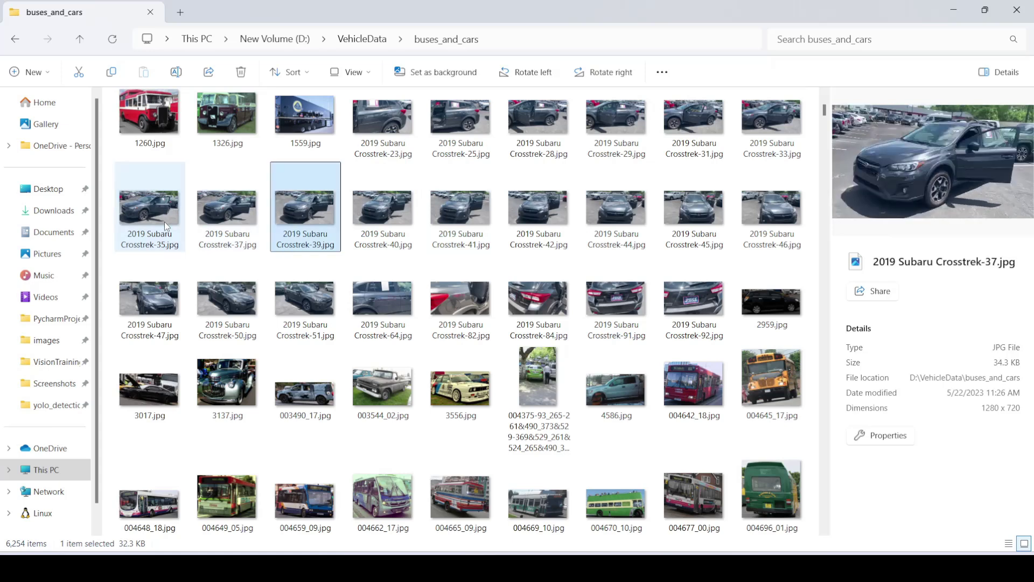
{"action": "key", "text": "Right"}
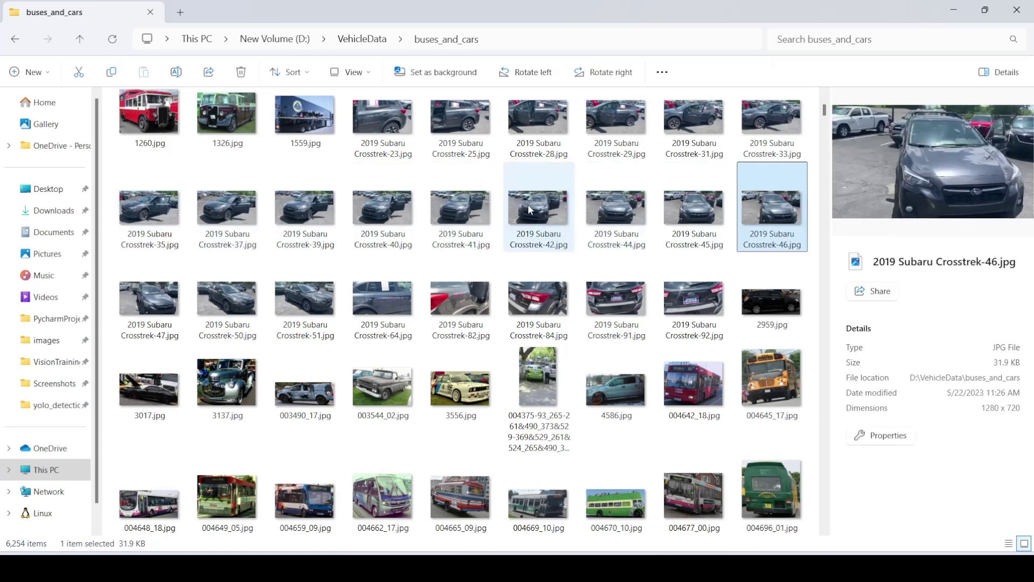
{"action": "key", "text": "Left"}
{"action": "key", "text": "Left"}
{"action": "key", "text": "Left"}
{"action": "key", "text": "Left"}
{"action": "key", "text": "Left"}
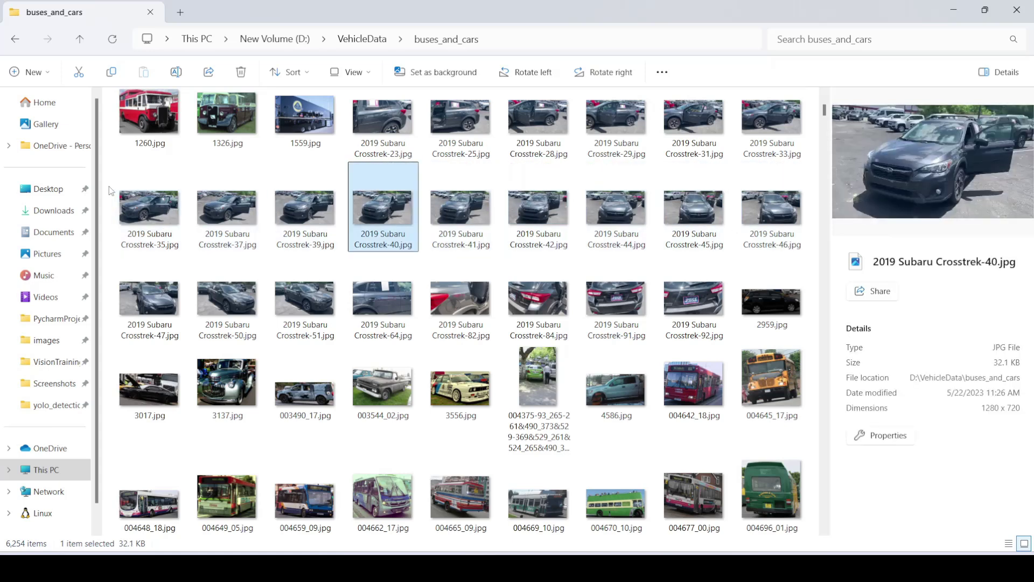
Step: Select the whole row of Crosstrek images 35 to 46, and step through its individual previews again to examine the near-duplicates
{"action": "left_click_drag", "start_coordinate": [112, 184], "coordinate": [784, 241]}
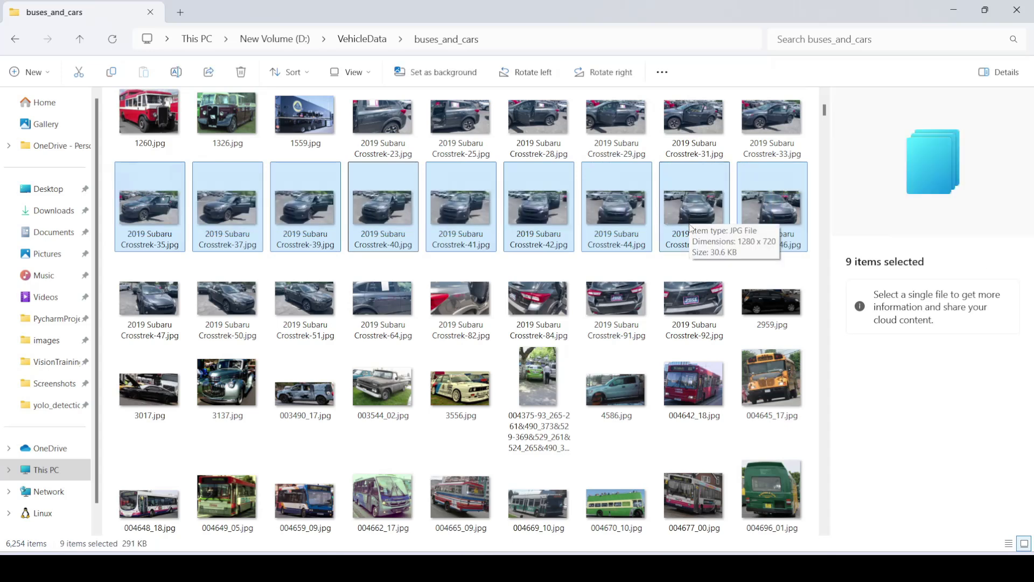
{"action": "left_click", "coordinate": [638, 211]}
{"action": "key", "text": "Left"}
{"action": "key", "text": "Left"}
{"action": "key", "text": "Left"}
{"action": "key", "text": "Left"}
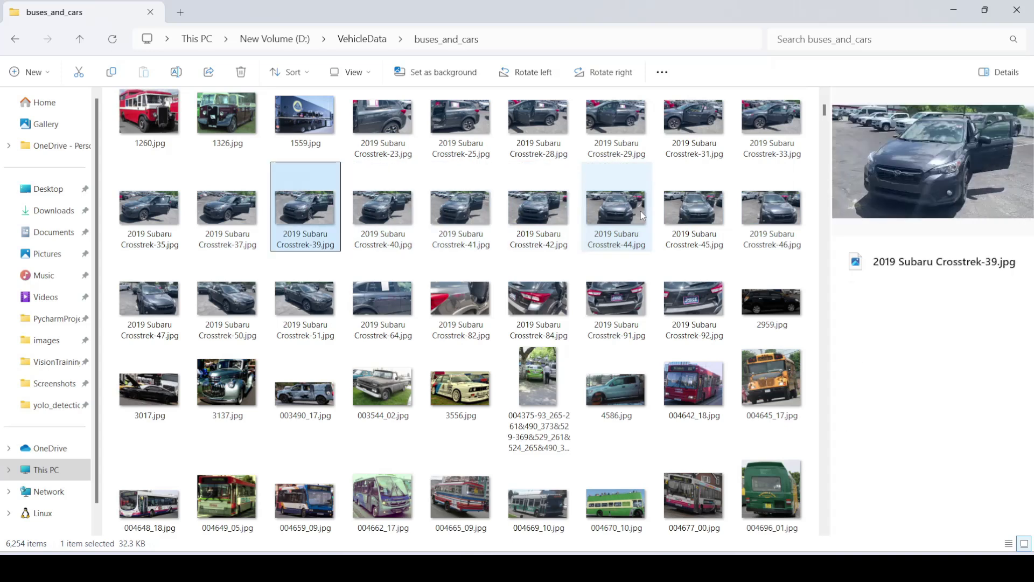
{"action": "key", "text": "Left"}
{"action": "key", "text": "Left"}
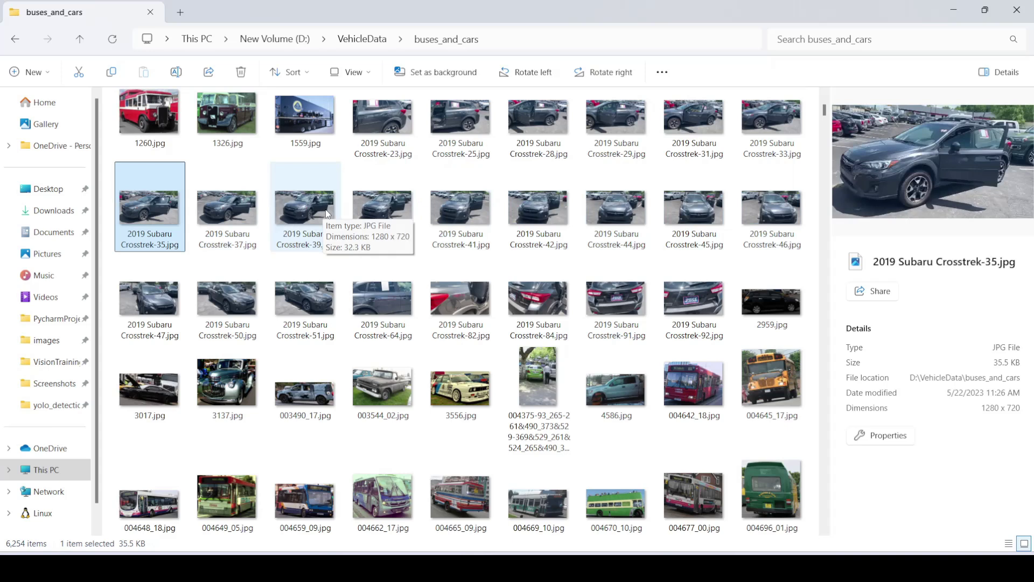
{"action": "key", "text": "Right"}
{"action": "key", "text": "Right"}
{"action": "key", "text": "Right"}
{"action": "key", "text": "Right"}
{"action": "key", "text": "Right"}
{"action": "key", "text": "Right"}
{"action": "key", "text": "Right"}
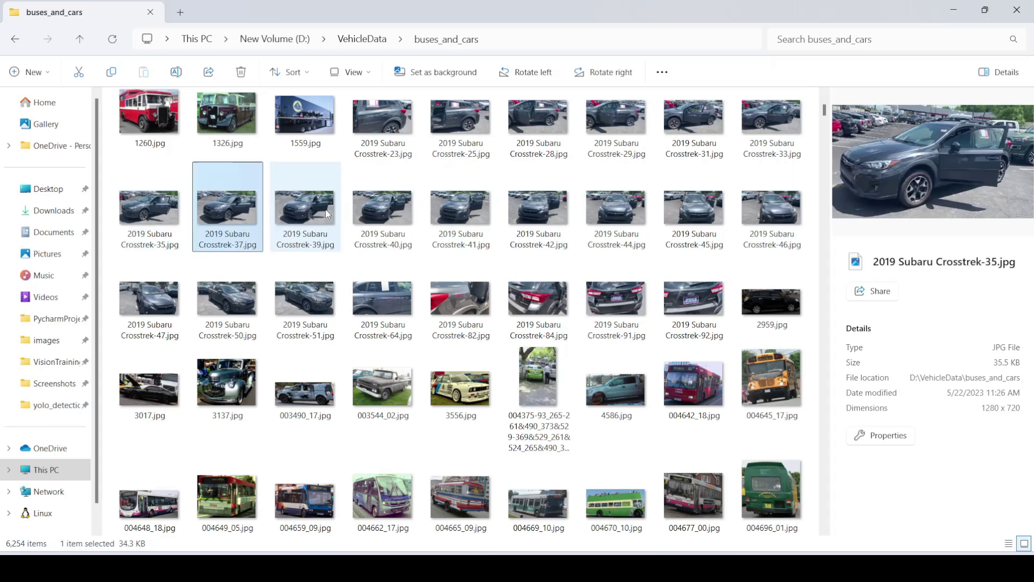
{"action": "key", "text": "Right"}
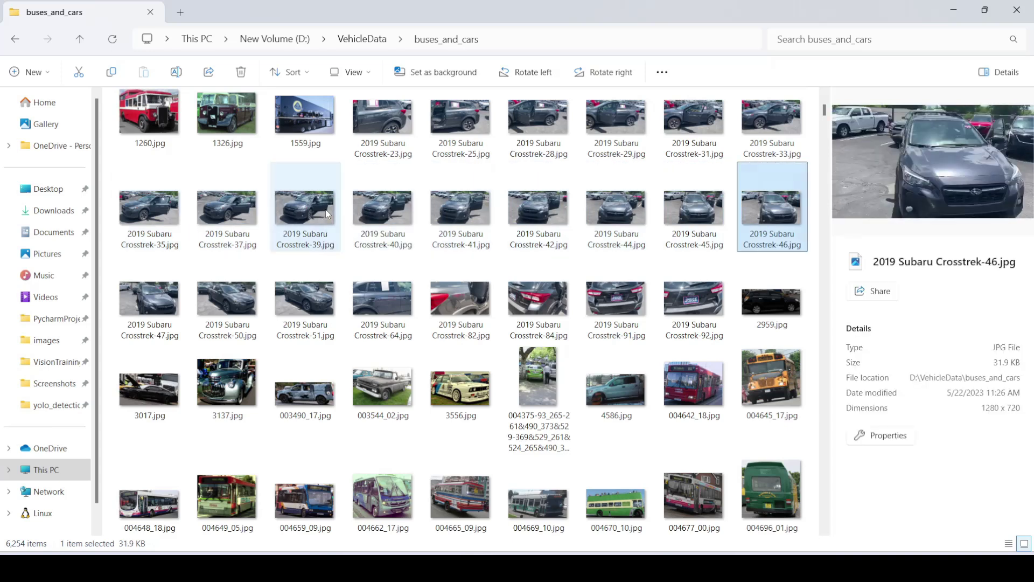
Step: Step back and forth through the previews of the 2019 Subaru Crosstrek images 39 to 46 to compare the near-duplicates
{"action": "key", "text": "Left"}
{"action": "key", "text": "Left"}
{"action": "key", "text": "Left"}
{"action": "key", "text": "Left"}
{"action": "key", "text": "Left"}
{"action": "key", "text": "Left"}
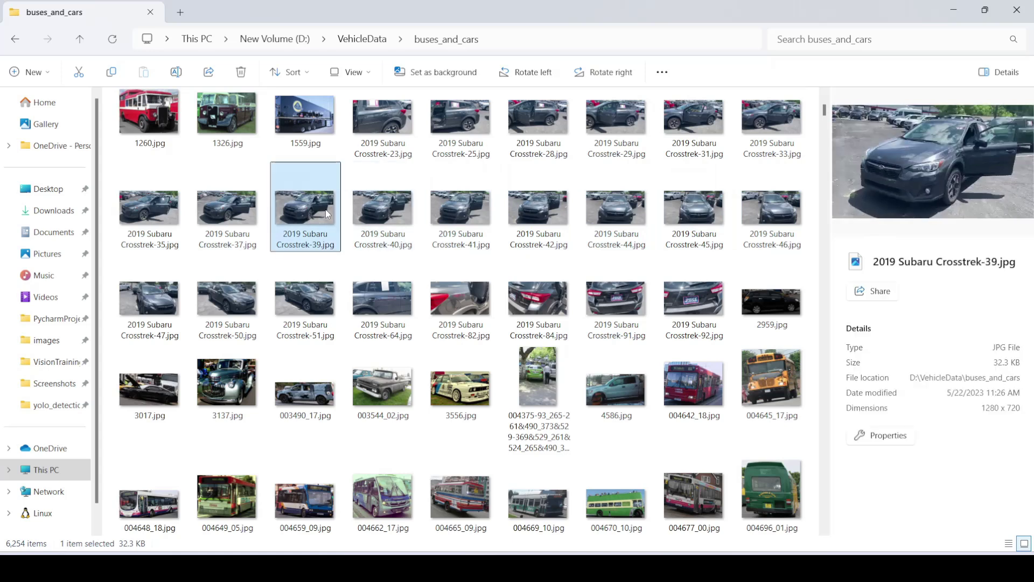
{"action": "key", "text": "Right"}
{"action": "key", "text": "Right"}
{"action": "key", "text": "Right"}
{"action": "key", "text": "Right"}
{"action": "key", "text": "Right"}
{"action": "key", "text": "Right"}
{"action": "key", "text": "Left"}
{"action": "key", "text": "Left"}
{"action": "key", "text": "Left"}
{"action": "key", "text": "Left"}
{"action": "key", "text": "Left"}
{"action": "key", "text": "Left"}
Step: Go back up to the VehicleData folder, switch to AllDup, and choose pHash as the comparison method for similar pictures
{"action": "left_click", "coordinate": [362, 39]}
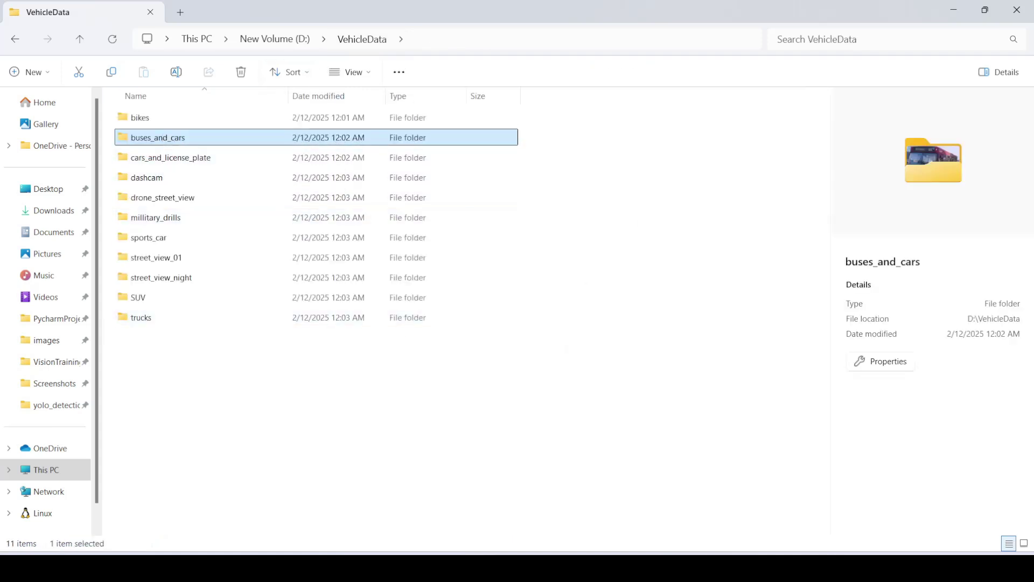
{"action": "key", "text": "alt+Tab"}
{"action": "left_click", "coordinate": [303, 216]}
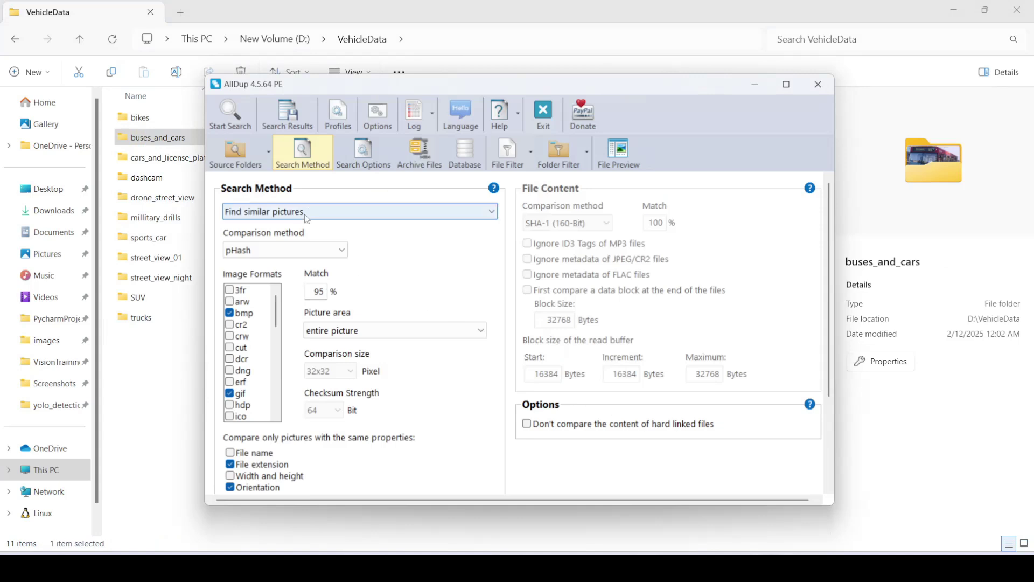
{"action": "left_click", "coordinate": [270, 249]}
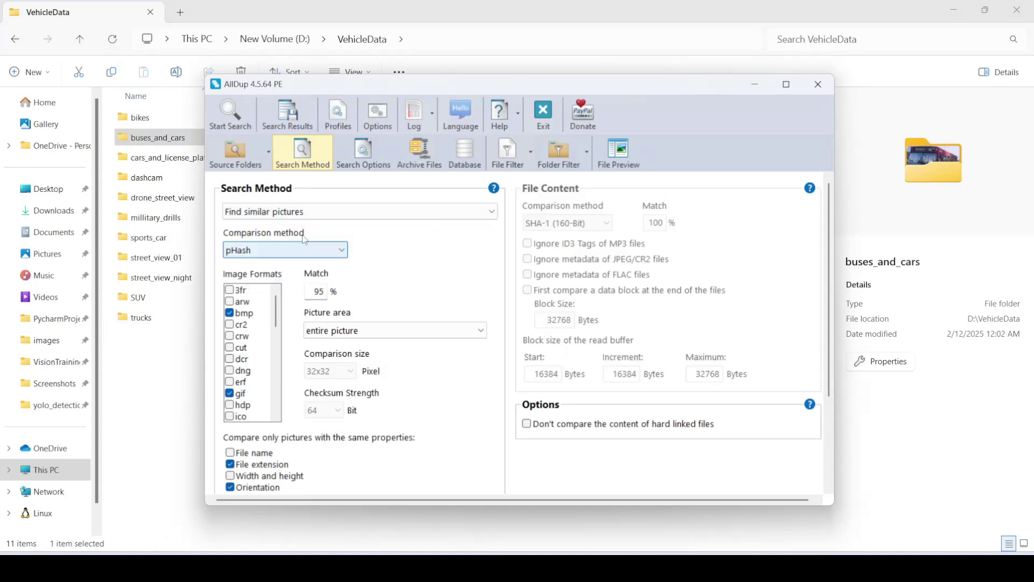
{"action": "left_click", "coordinate": [297, 248]}
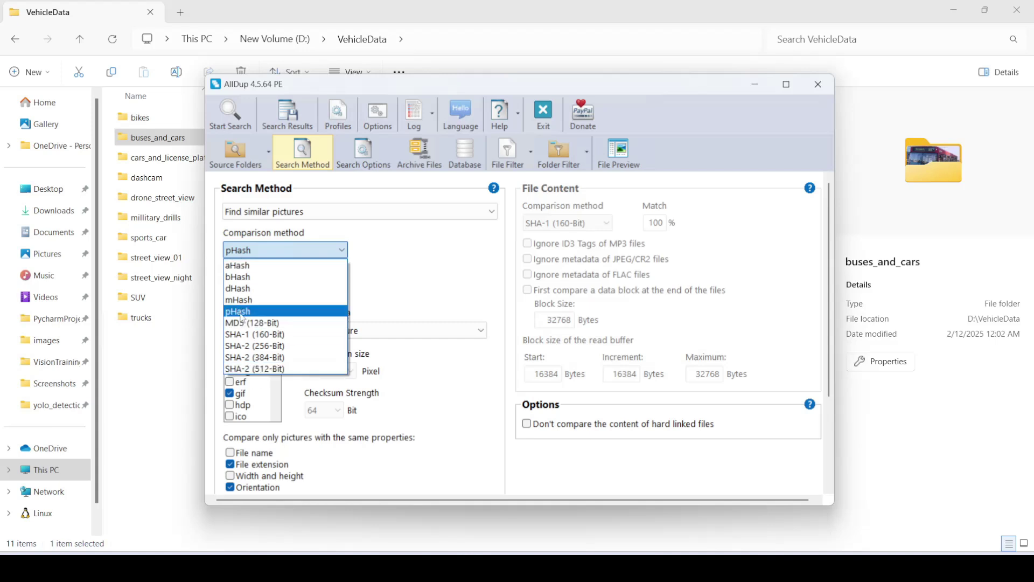
{"action": "left_click", "coordinate": [241, 312]}
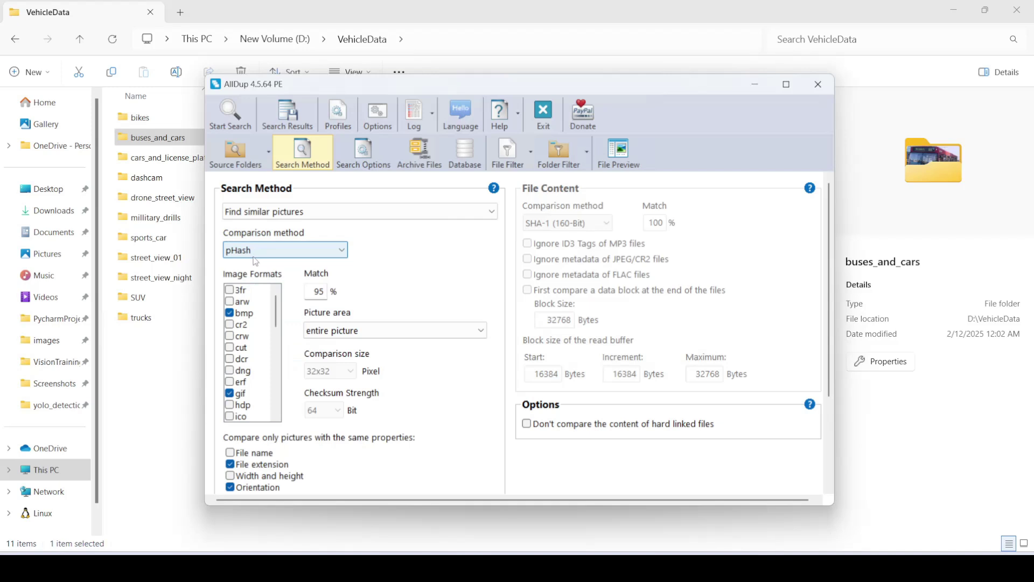
{"action": "left_click", "coordinate": [254, 256]}
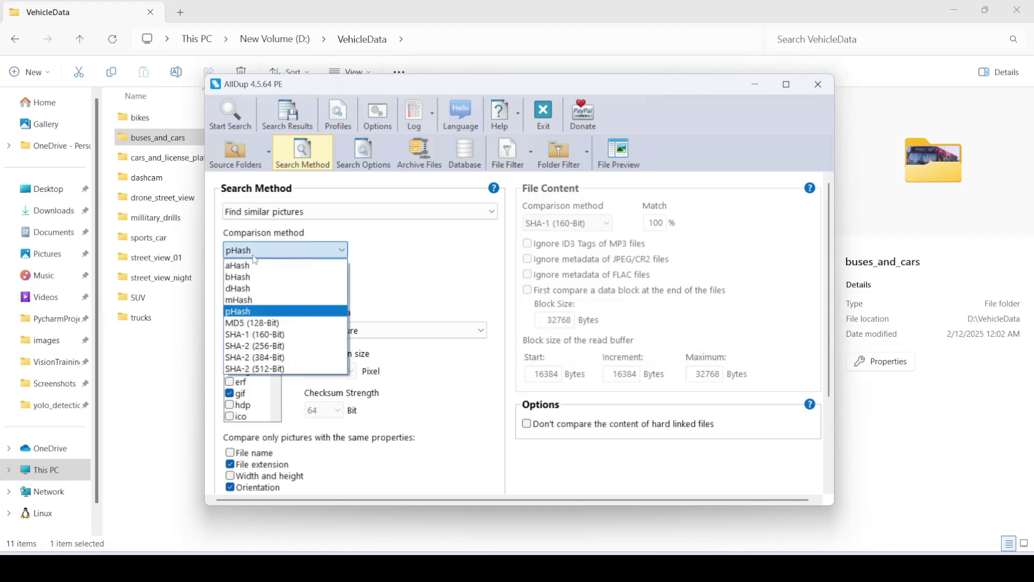
{"action": "left_click", "coordinate": [251, 309]}
Step: Set the required match for similar pictures to 90%
{"action": "left_click_drag", "start_coordinate": [315, 294], "coordinate": [339, 293]}
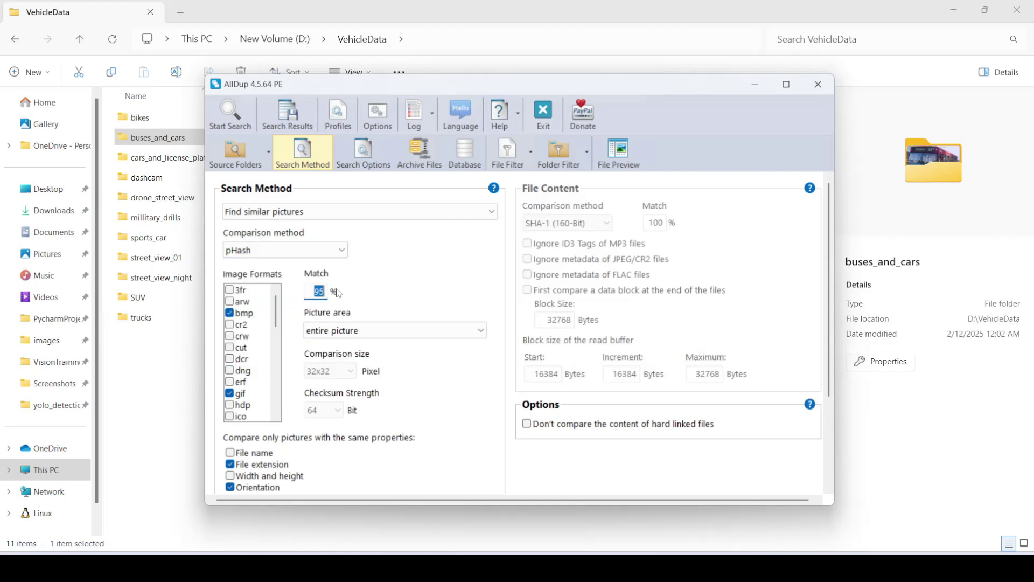
{"action": "type", "text": "9"}
{"action": "double_click", "coordinate": [316, 292]}
{"action": "type", "text": "80"}
{"action": "key", "text": "BackSpace"}
{"action": "double_click", "coordinate": [319, 290]}
Step: Include webp among the image formats and check that jpg and jpeg are included
{"action": "scroll", "coordinate": [256, 311], "scroll_direction": "down", "scroll_amount": 3}
{"action": "scroll", "coordinate": [256, 311], "scroll_direction": "down", "scroll_amount": 7}
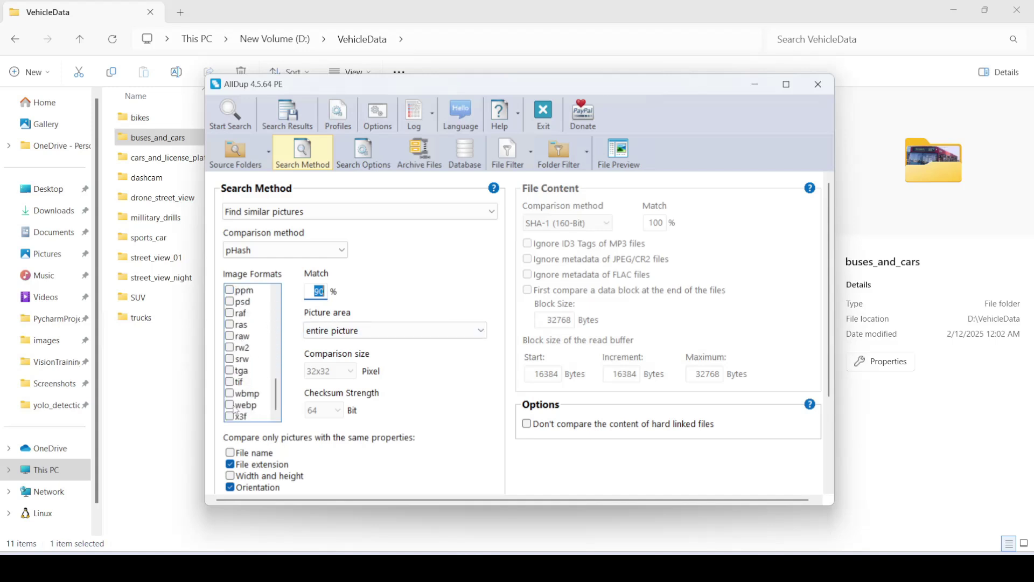
{"action": "left_click", "coordinate": [242, 405]}
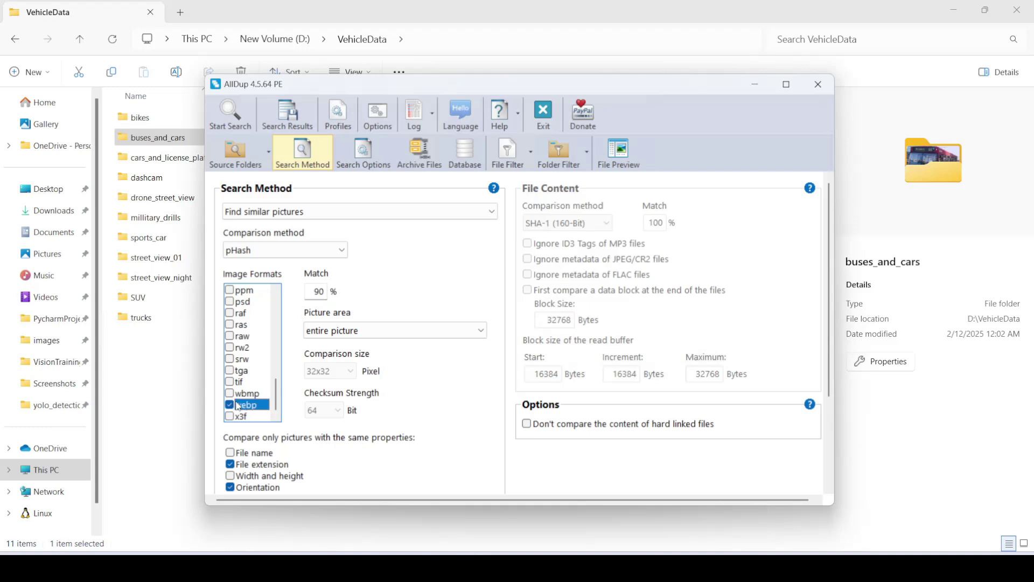
{"action": "scroll", "coordinate": [237, 377], "scroll_direction": "up", "scroll_amount": 3}
{"action": "scroll", "coordinate": [237, 372], "scroll_direction": "up", "scroll_amount": 5}
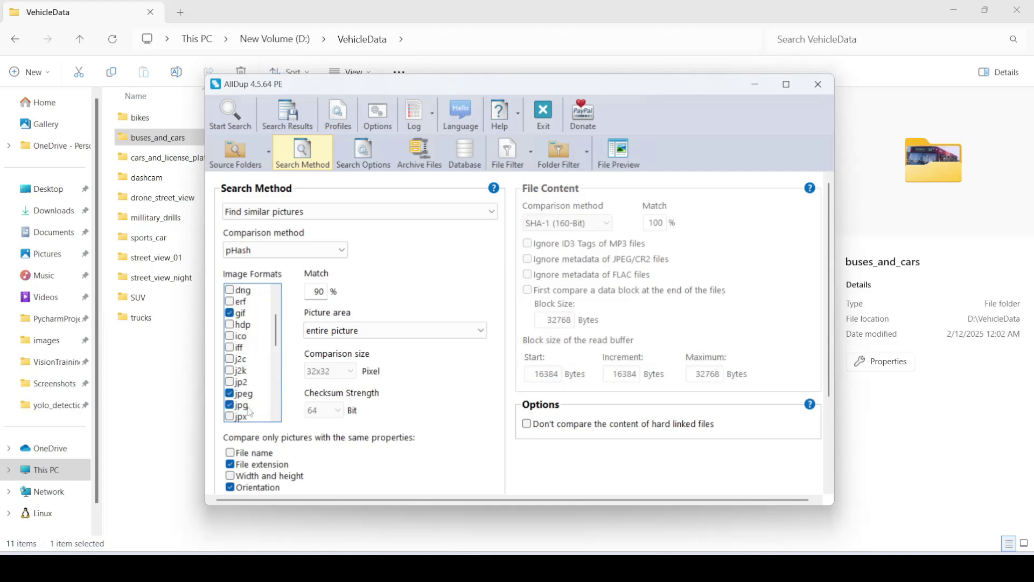
Step: Add D:\VehicleData\buses_and_cars as a source folder and start the search for similar pictures
{"action": "left_click", "coordinate": [236, 153]}
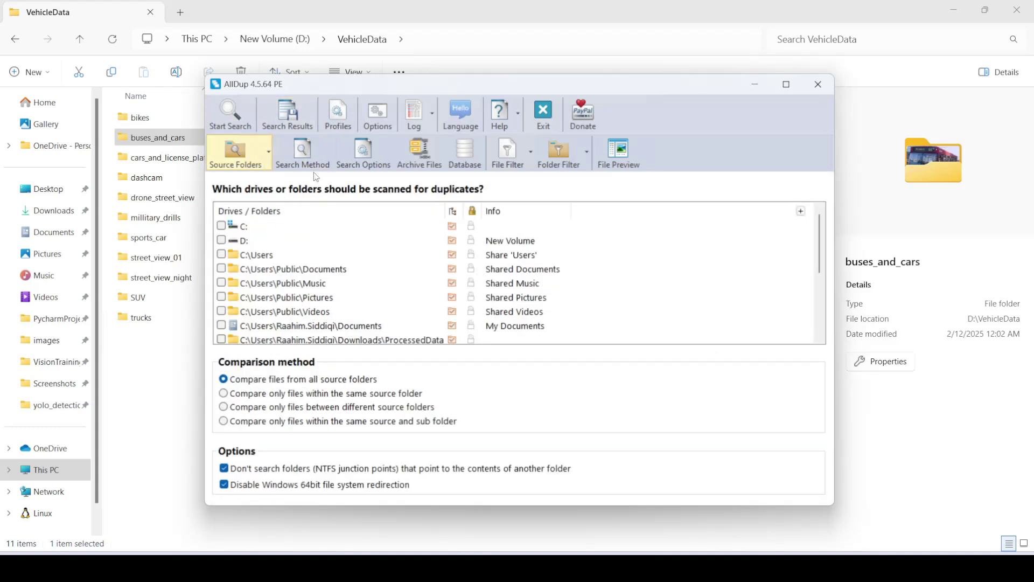
{"action": "left_click", "coordinate": [270, 155]}
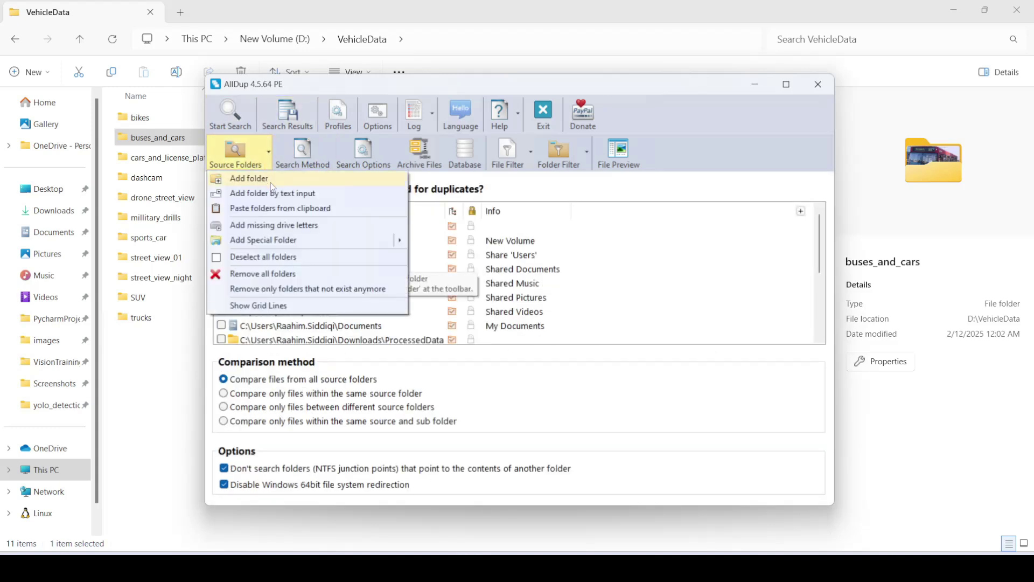
{"action": "left_click", "coordinate": [270, 183]}
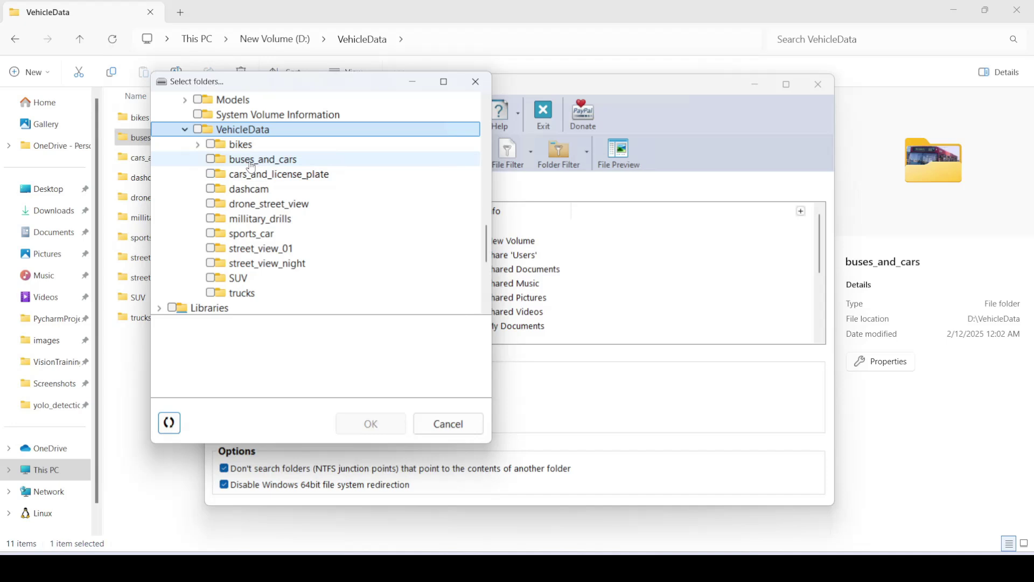
{"action": "left_click", "coordinate": [252, 161]}
{"action": "left_click", "coordinate": [210, 159]}
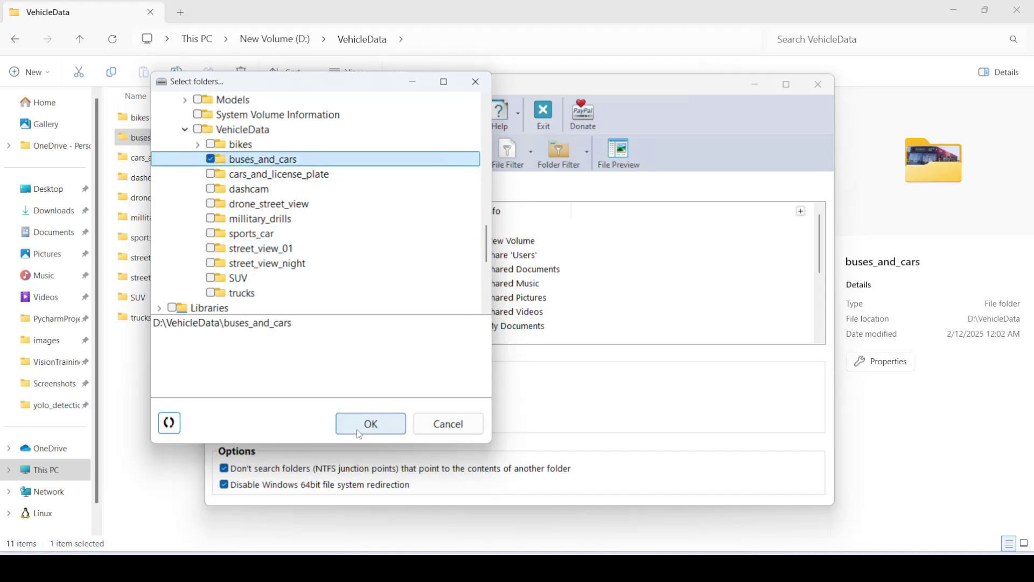
{"action": "left_click", "coordinate": [370, 424]}
{"action": "left_click", "coordinate": [239, 124]}
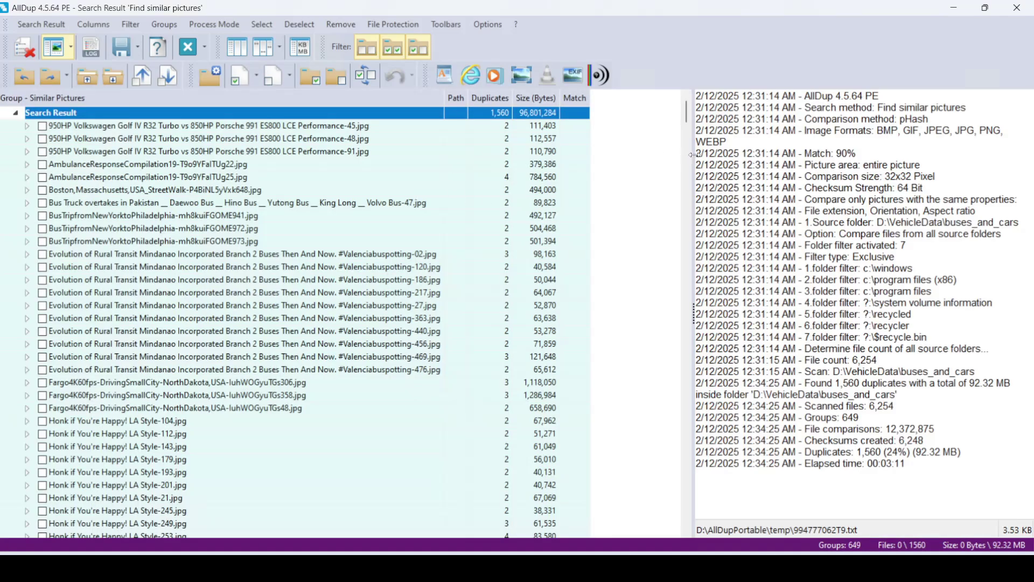
Step: Widen the preview area beside the results and sort the groups by number of duplicates, highest first
{"action": "left_click_drag", "start_coordinate": [694, 157], "coordinate": [549, 194]}
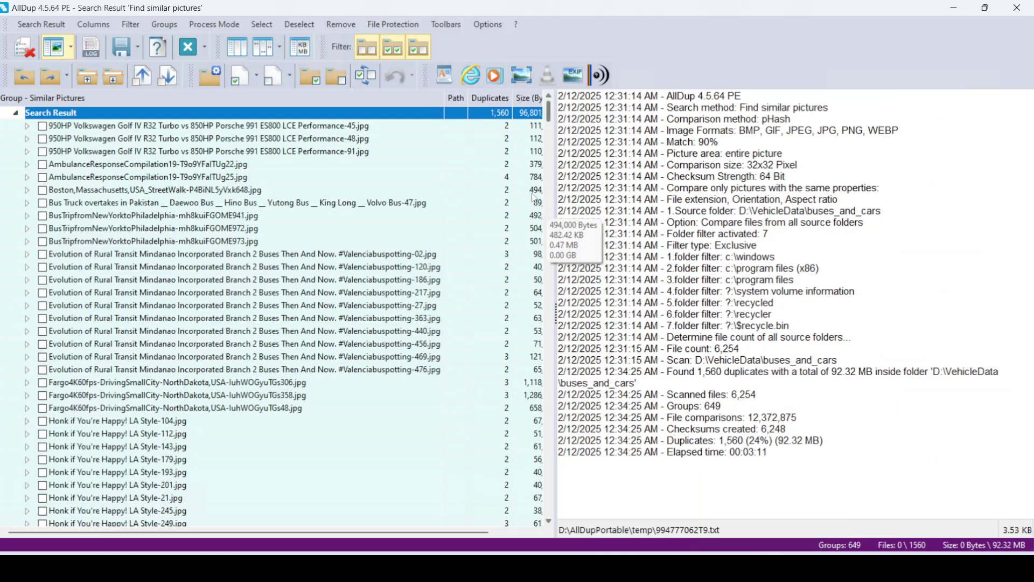
{"action": "left_click", "coordinate": [105, 127]}
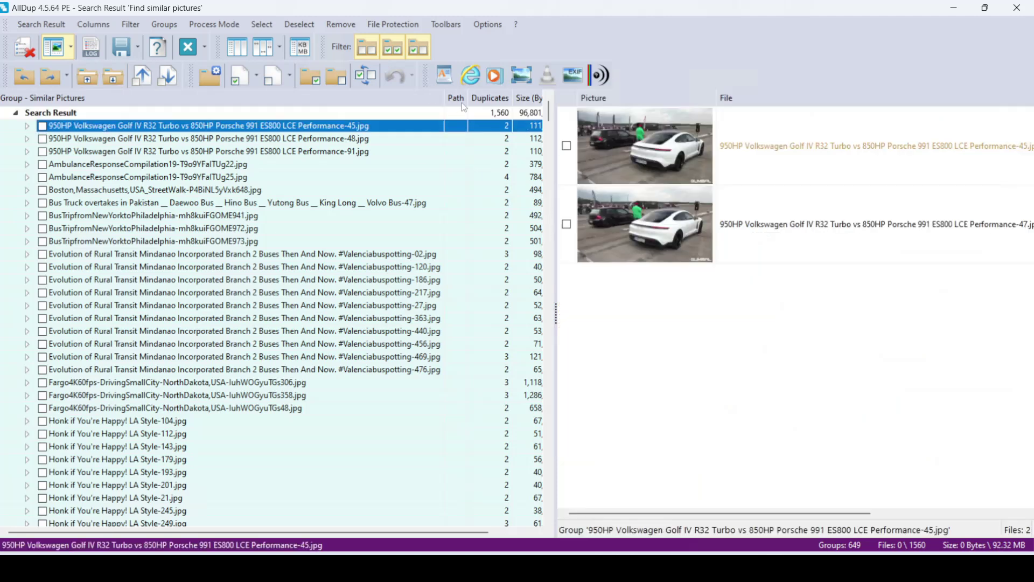
{"action": "left_click", "coordinate": [486, 101]}
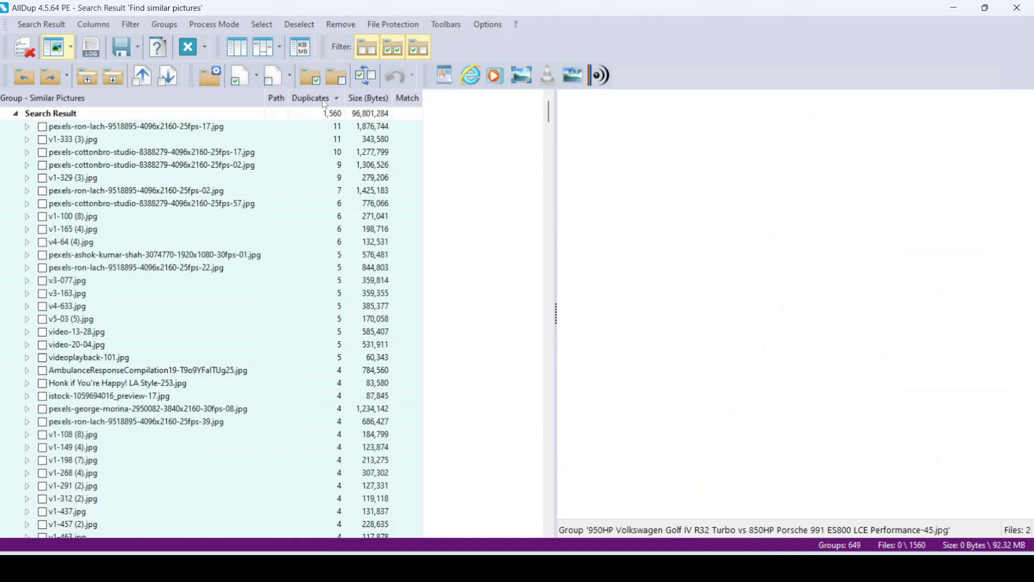
Step: Look through the pictures in the four groups with the most duplicates to judge how similar they are
{"action": "left_click", "coordinate": [191, 127]}
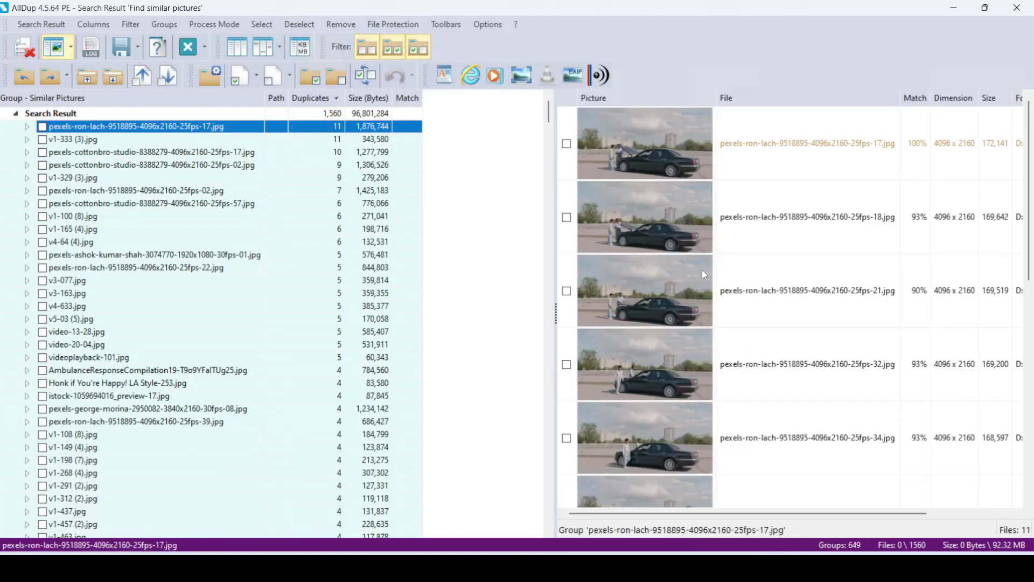
{"action": "scroll", "coordinate": [703, 275], "scroll_direction": "down", "scroll_amount": 2}
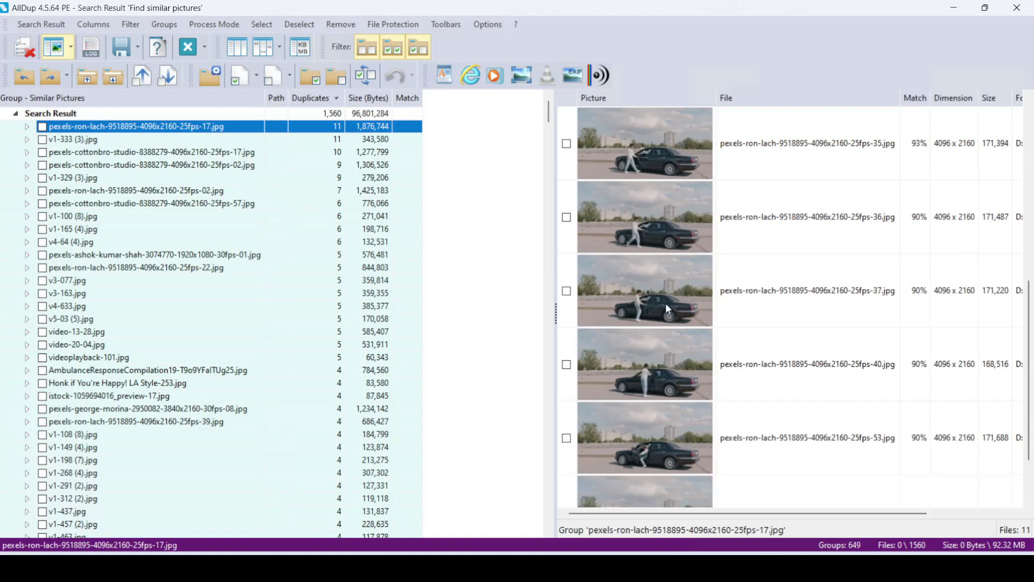
{"action": "scroll", "coordinate": [666, 309], "scroll_direction": "down", "scroll_amount": 1}
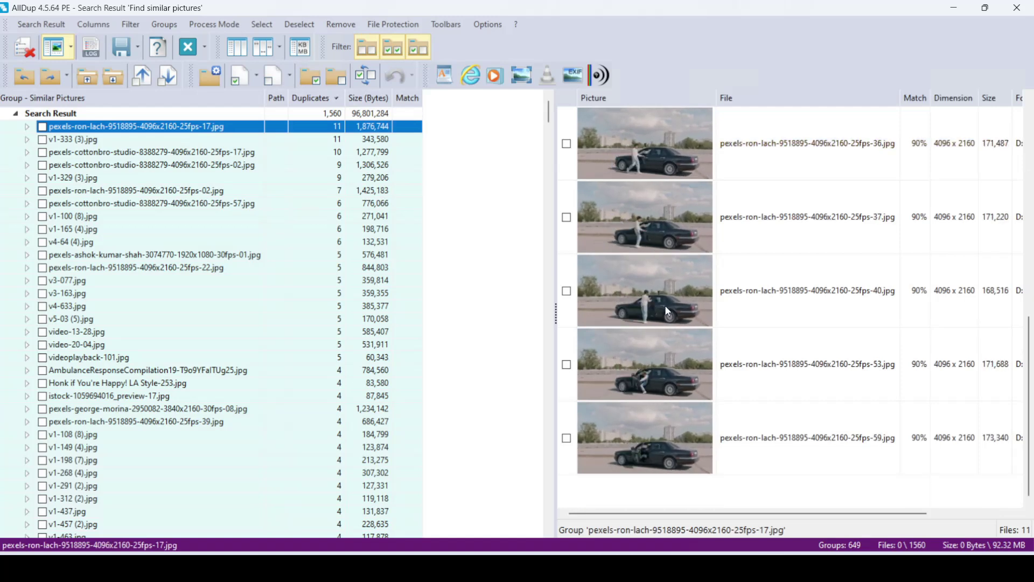
{"action": "left_click", "coordinate": [142, 141]}
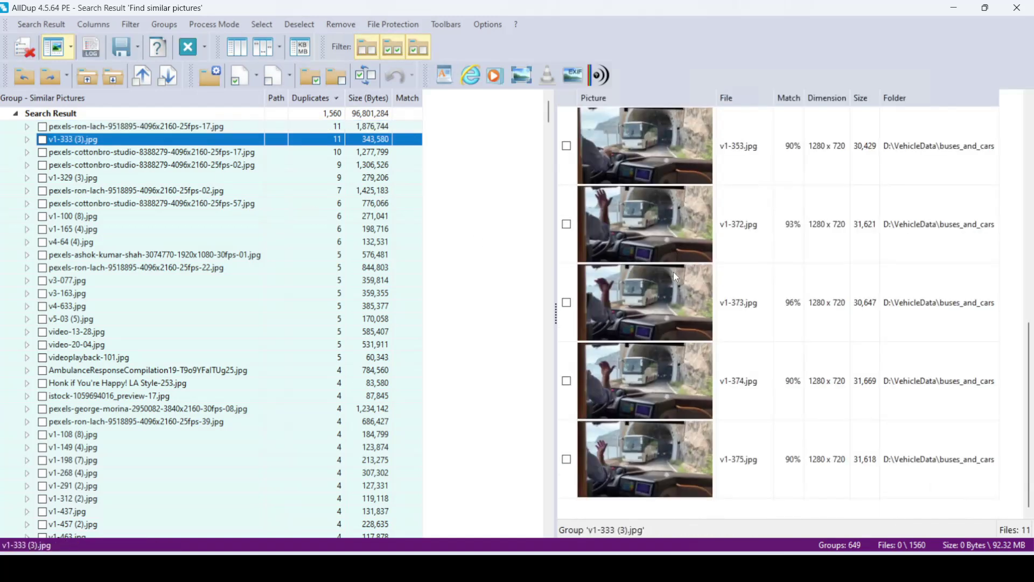
{"action": "left_click", "coordinate": [169, 156]}
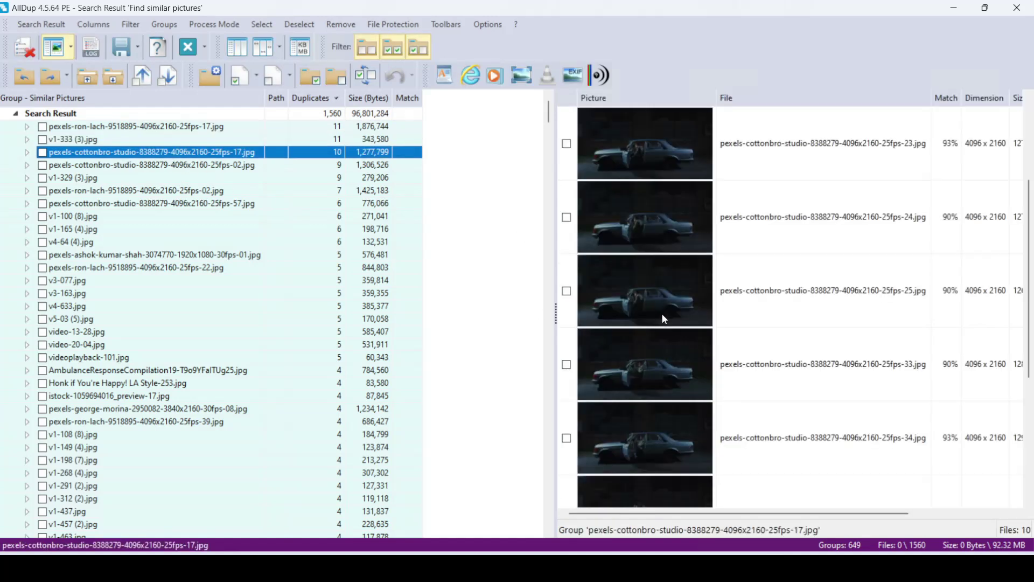
{"action": "scroll", "coordinate": [662, 312], "scroll_direction": "up", "scroll_amount": 2}
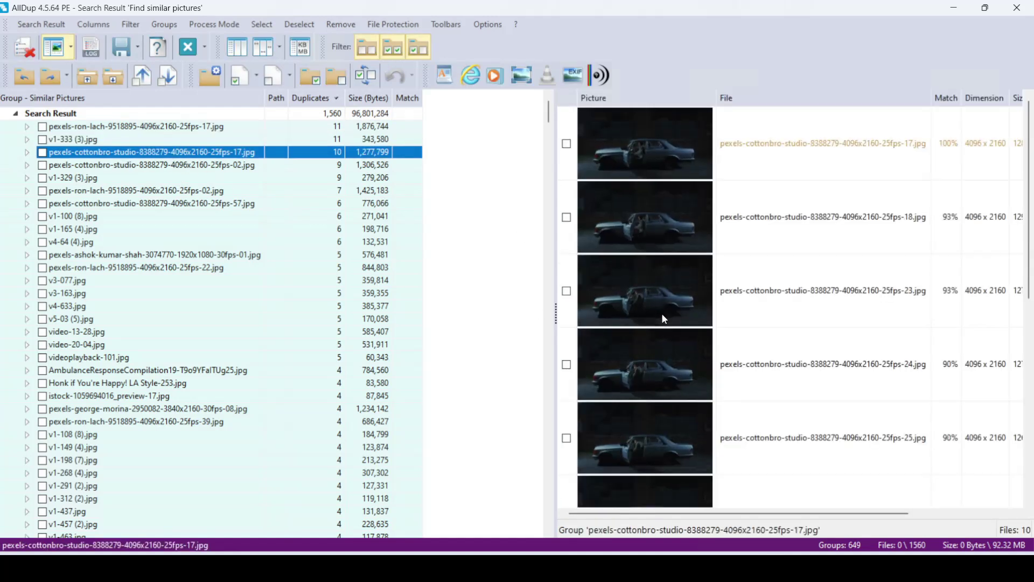
{"action": "left_click", "coordinate": [61, 167]}
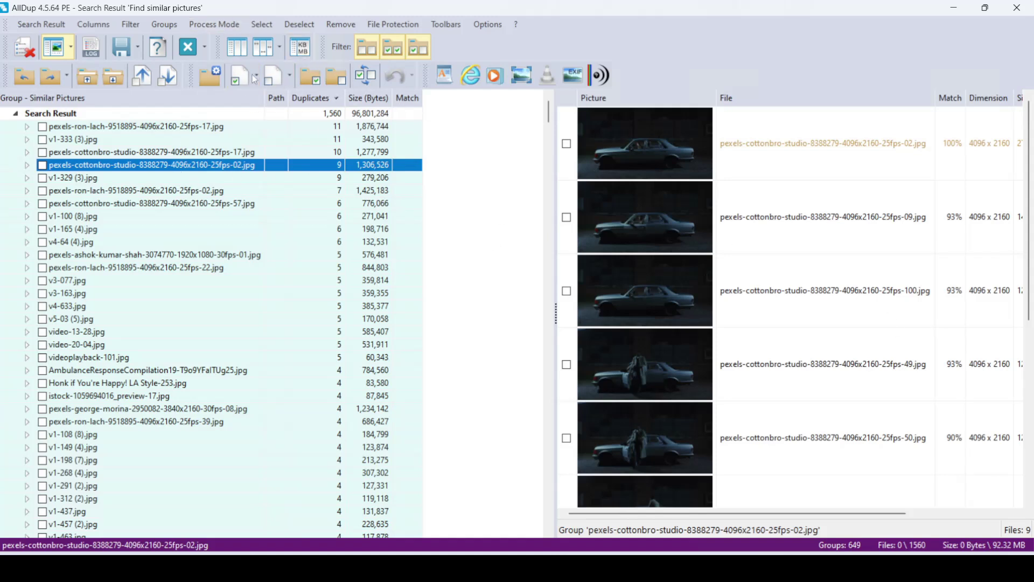
Step: Select all files except the one with the shortest name in each group, and expand the first two groups to check the selection
{"action": "left_click", "coordinate": [262, 23]}
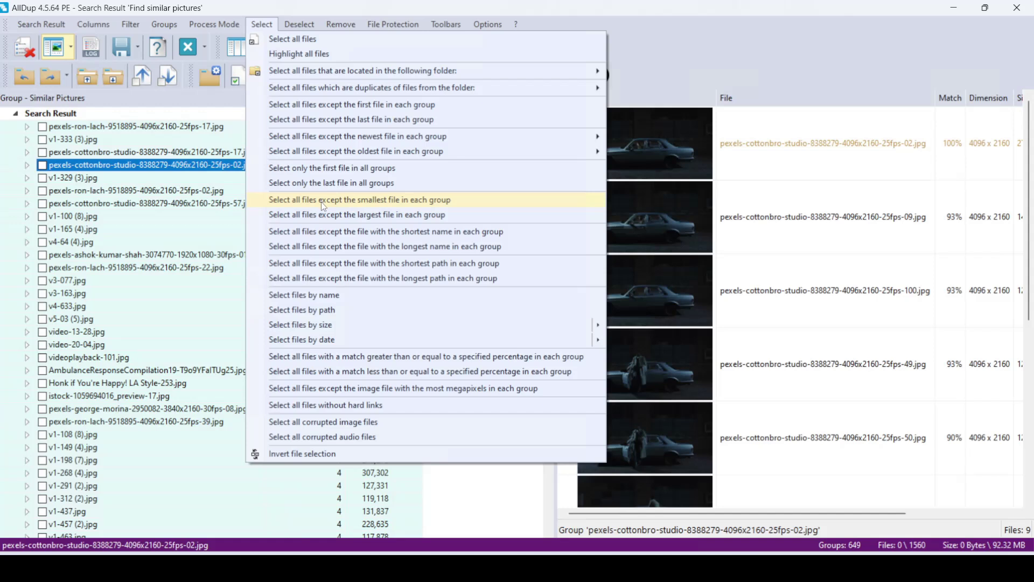
{"action": "left_click", "coordinate": [330, 239]}
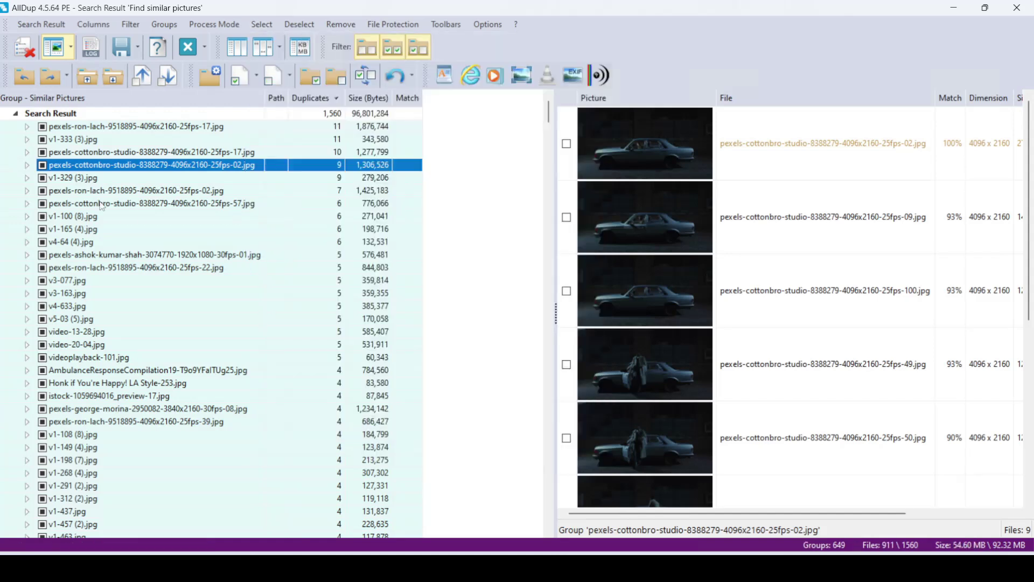
{"action": "double_click", "coordinate": [91, 127]}
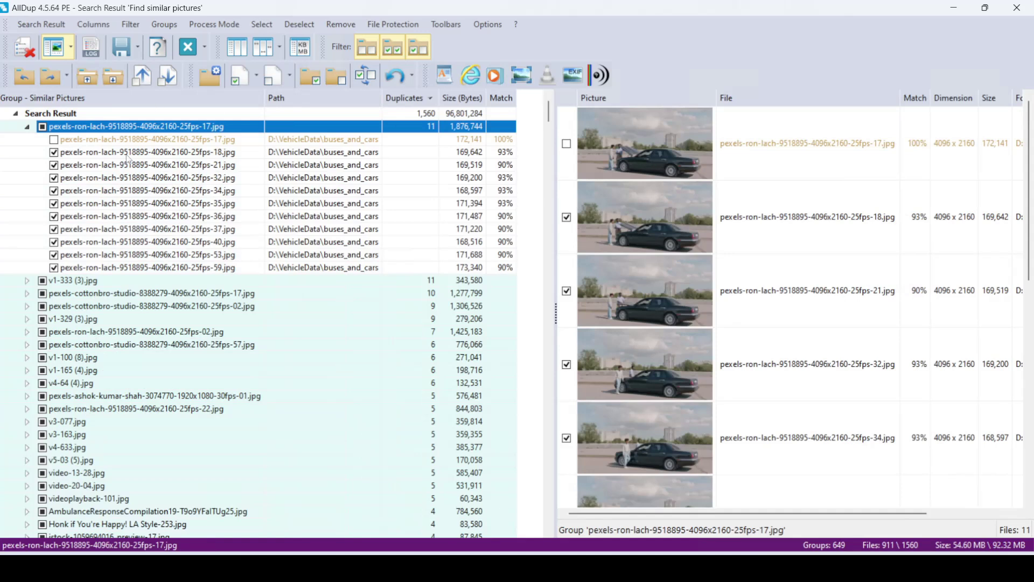
{"action": "double_click", "coordinate": [103, 281]}
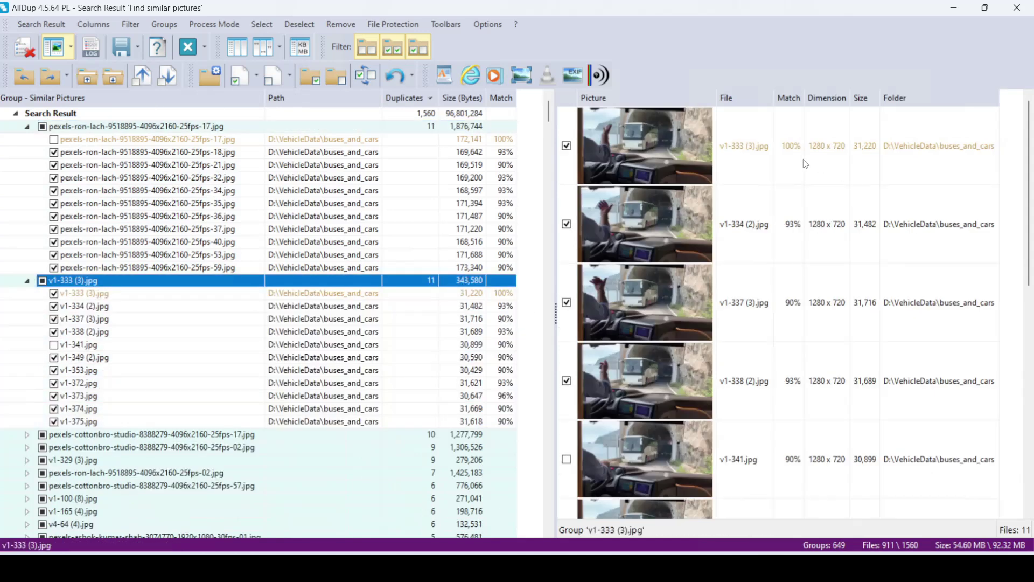
Step: Compare the unselected v1-341.jpg with v1-338 (2).jpg in the v1-333 (3).jpg group, and review the available selection rules
{"action": "left_click", "coordinate": [731, 463]}
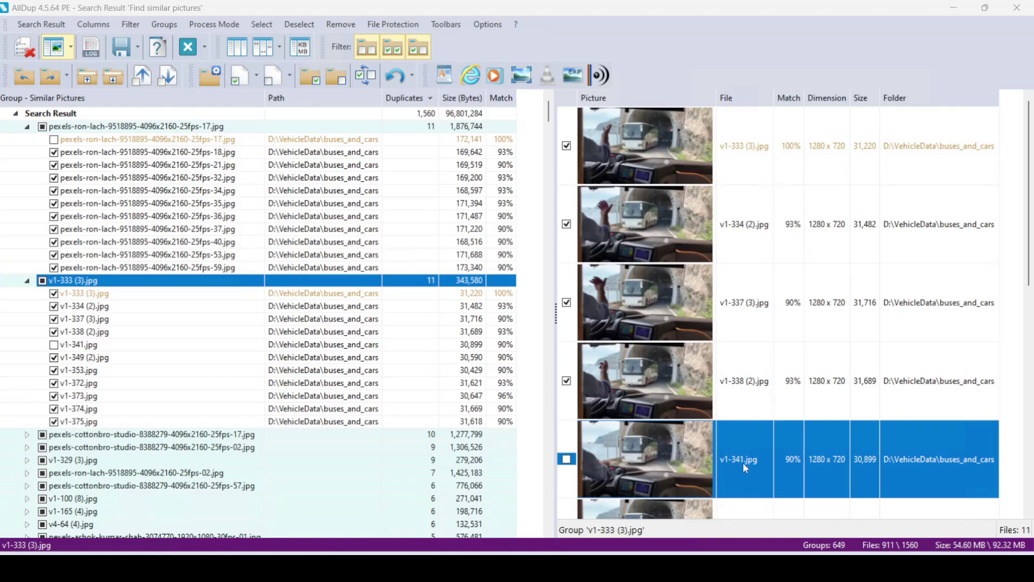
{"action": "left_click", "coordinate": [751, 383]}
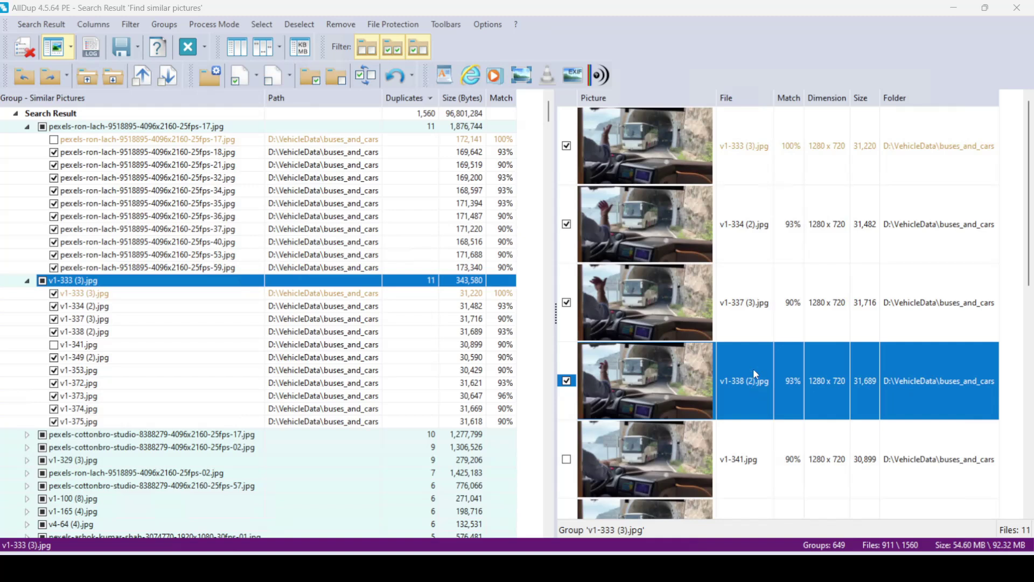
{"action": "left_click", "coordinate": [689, 477]}
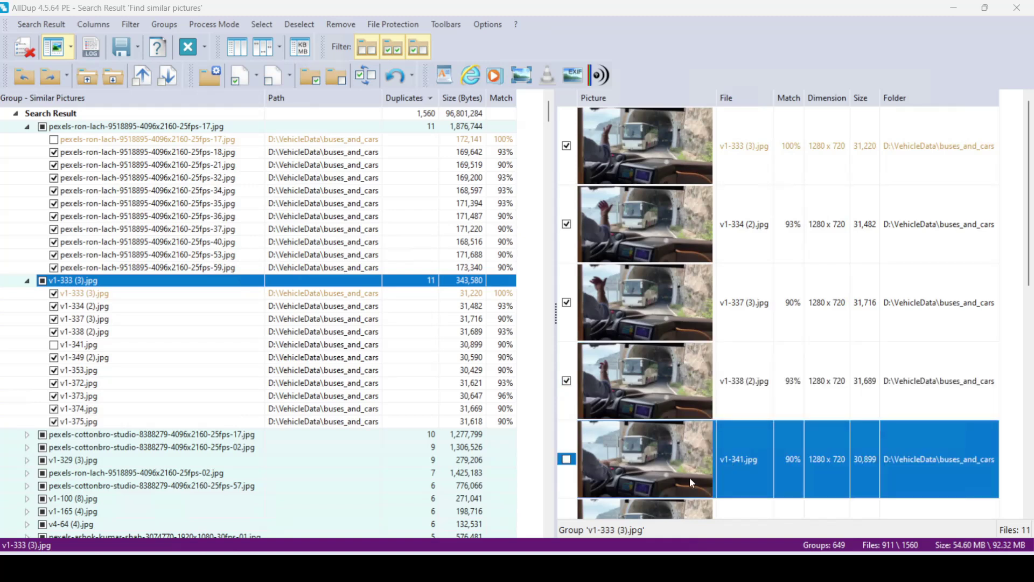
{"action": "left_click", "coordinate": [262, 27]}
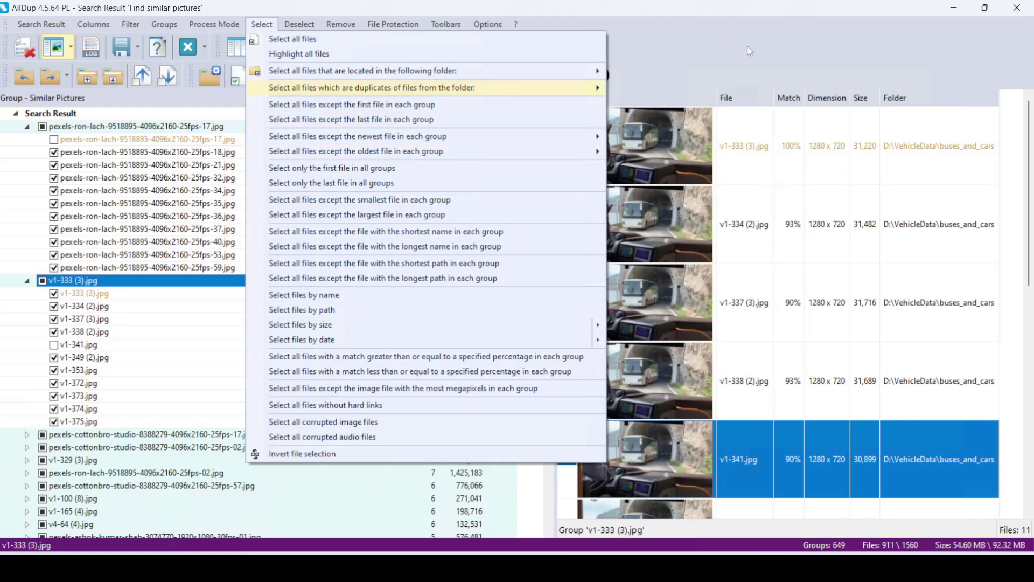
{"action": "left_click", "coordinate": [703, 34]}
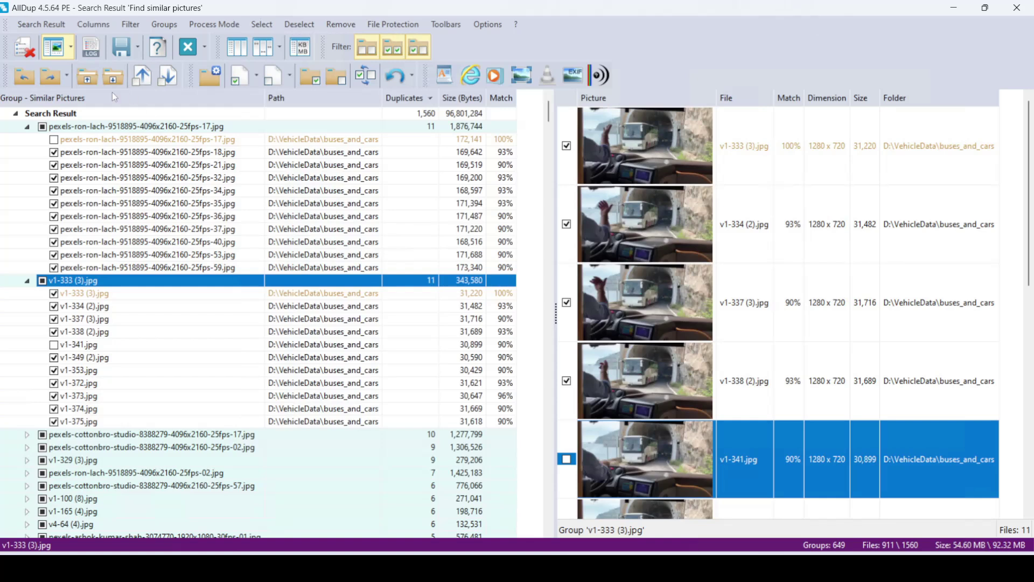
Step: Collapse the first group, delete the selected files across all groups with the existing file manager options, and close the file manager
{"action": "left_click", "coordinate": [27, 126]}
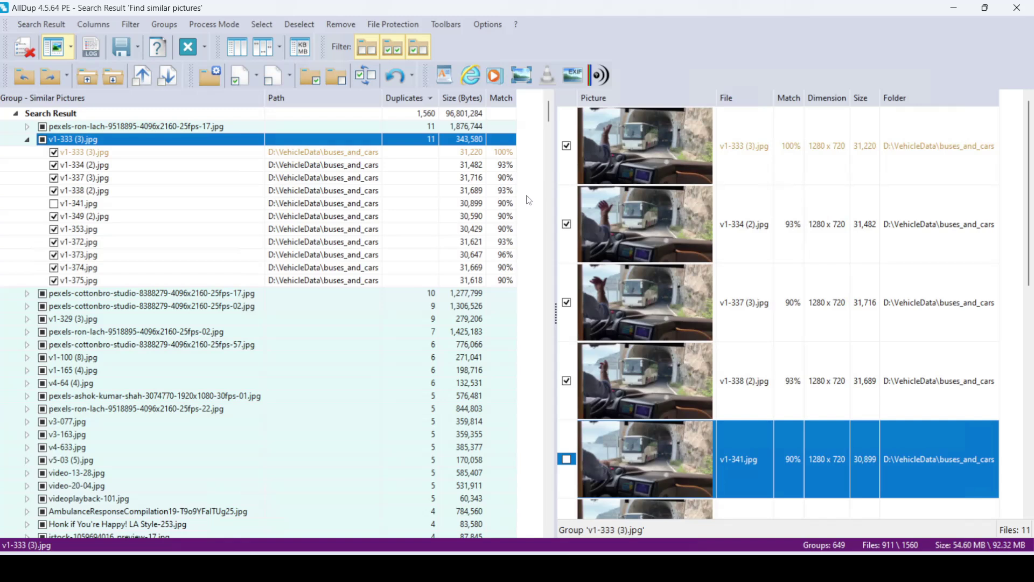
{"action": "left_click", "coordinate": [24, 49]}
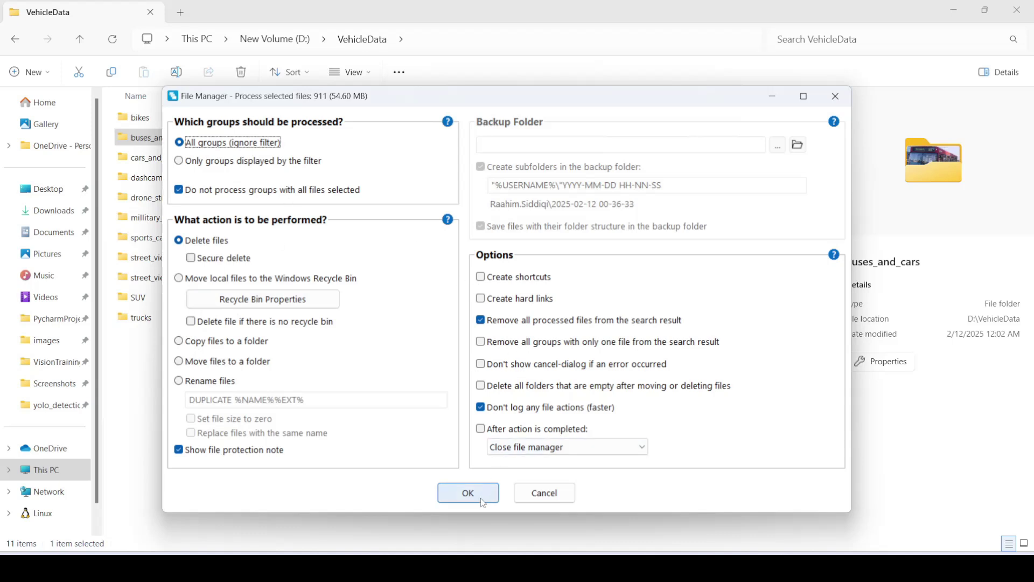
{"action": "left_click", "coordinate": [445, 491]}
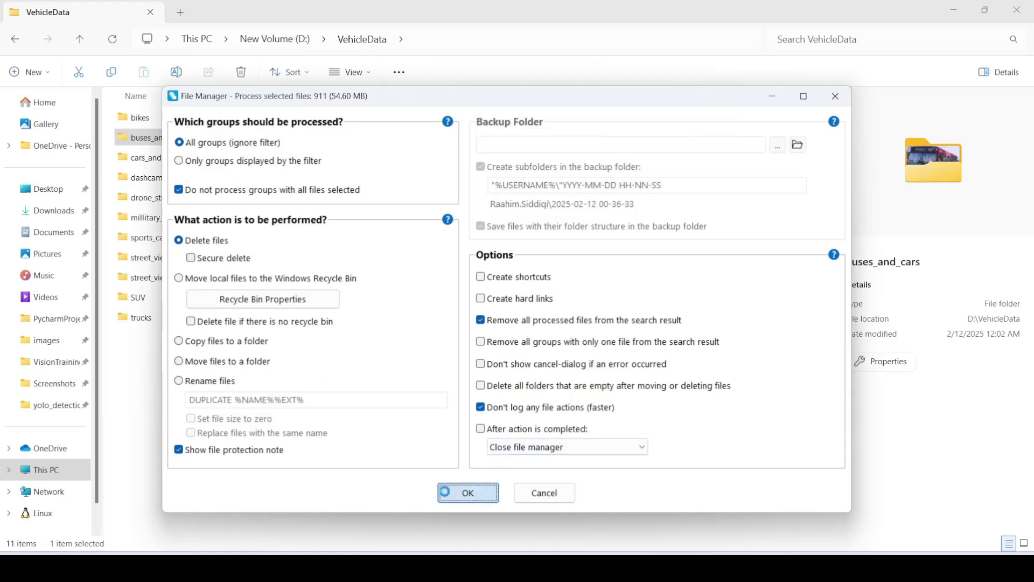
{"action": "left_click", "coordinate": [553, 348]}
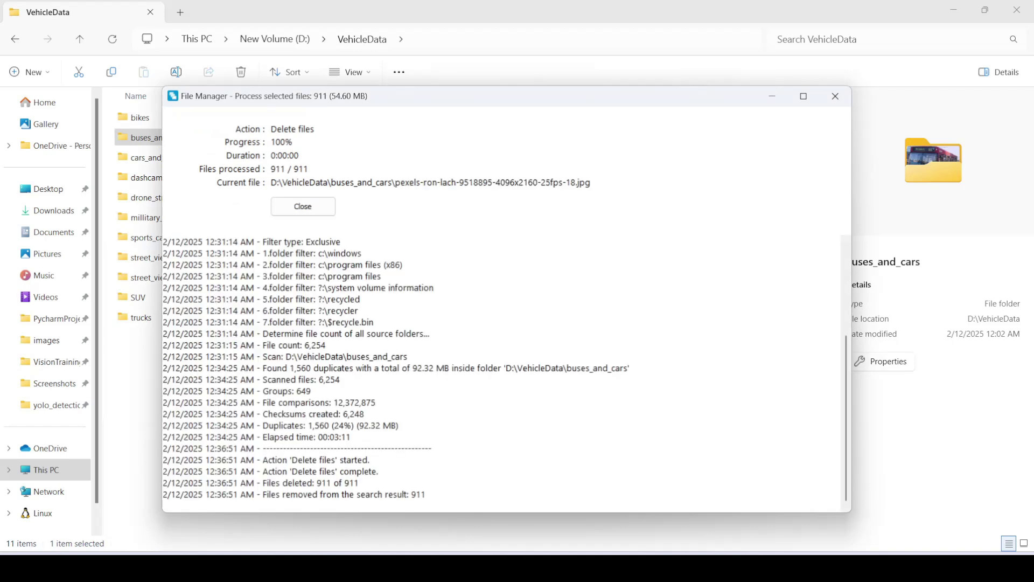
{"action": "left_click", "coordinate": [295, 206]}
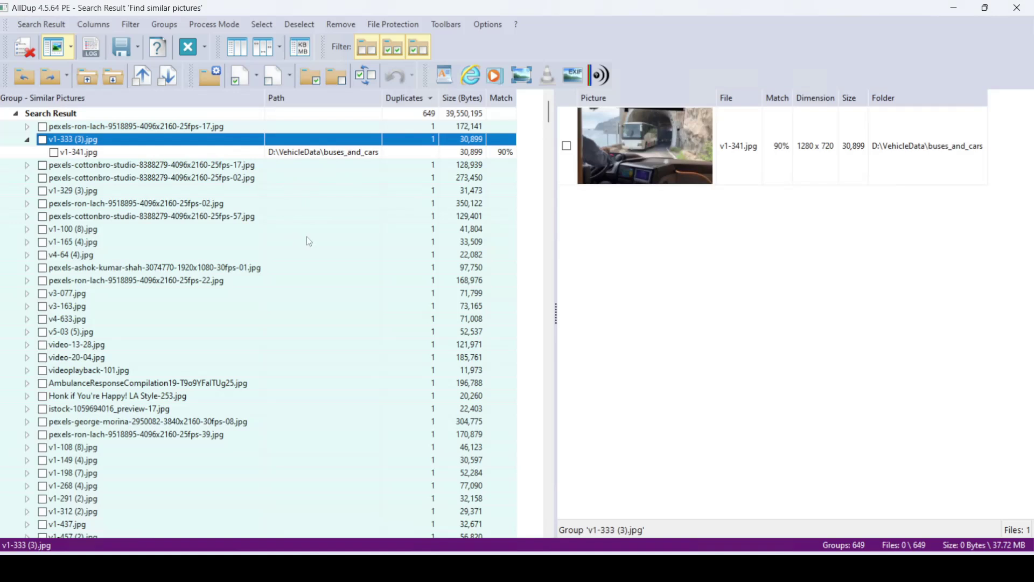
Step: Close the search result, select all the folders inside VehicleData in File Explorer, and return to the AllDup source folders
{"action": "left_click", "coordinate": [190, 47]}
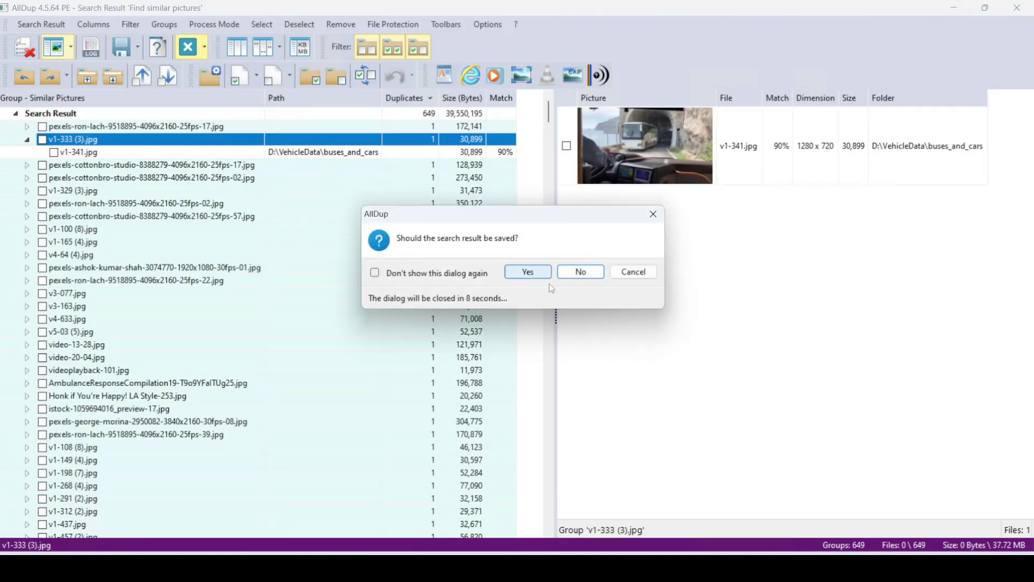
{"action": "key", "text": "alt+F4"}
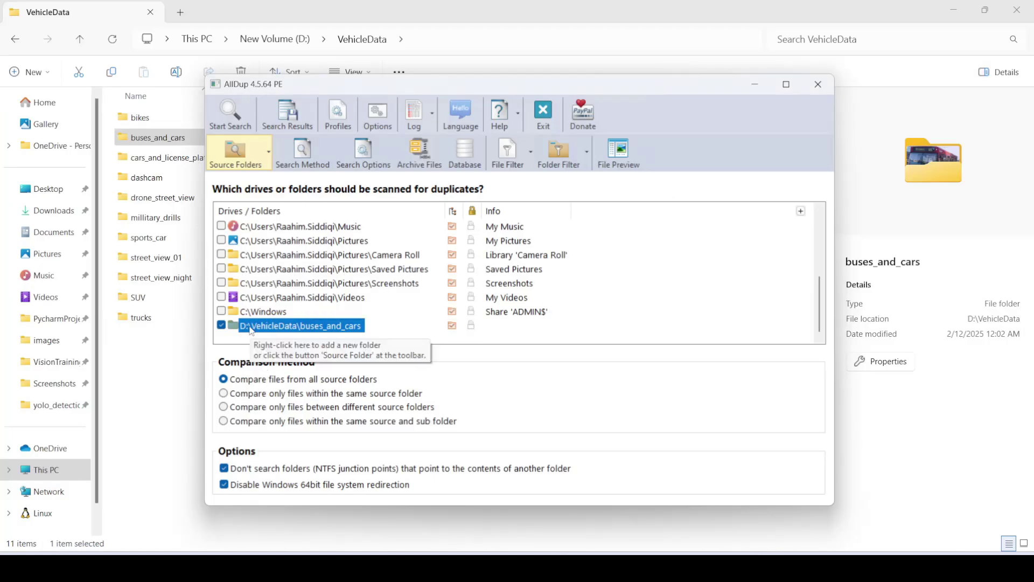
{"action": "left_click_drag", "start_coordinate": [145, 353], "coordinate": [142, 116]}
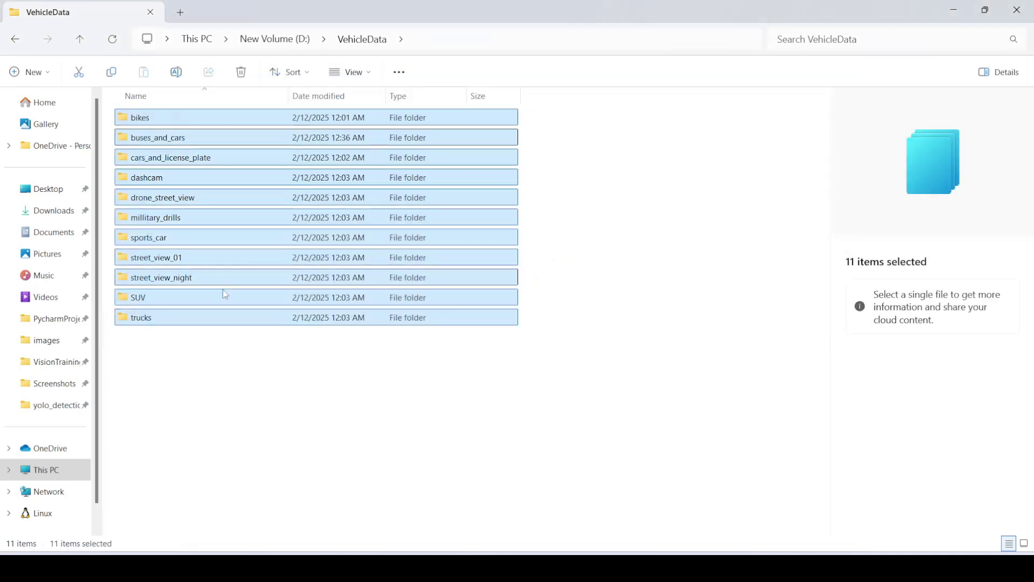
{"action": "left_click", "coordinate": [769, 488]}
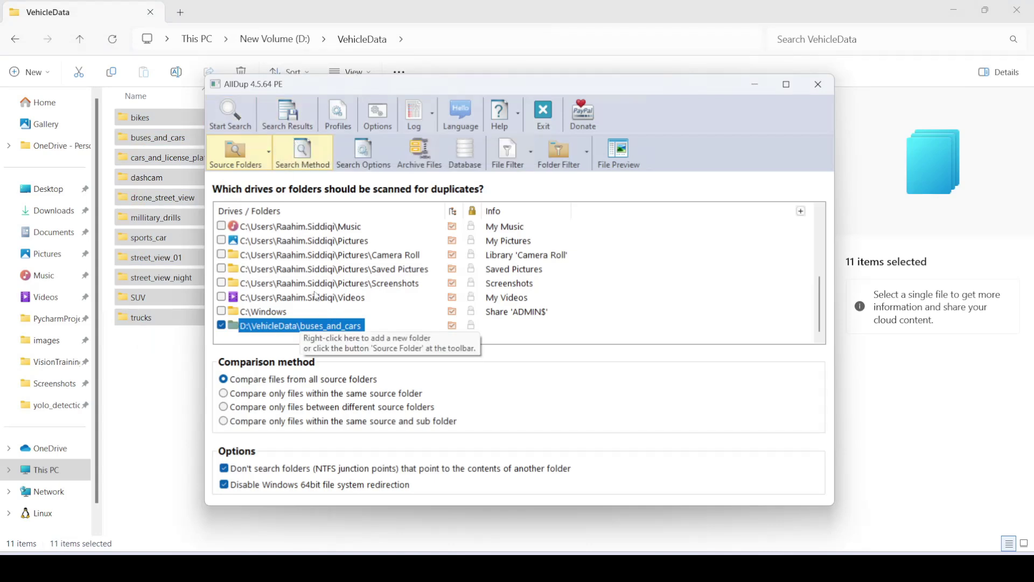
Step: Add the bikes, cars_and_license_plate and dashcam folders from D:\VehicleData as source folders
{"action": "left_click", "coordinate": [268, 158]}
{"action": "left_click", "coordinate": [269, 179]}
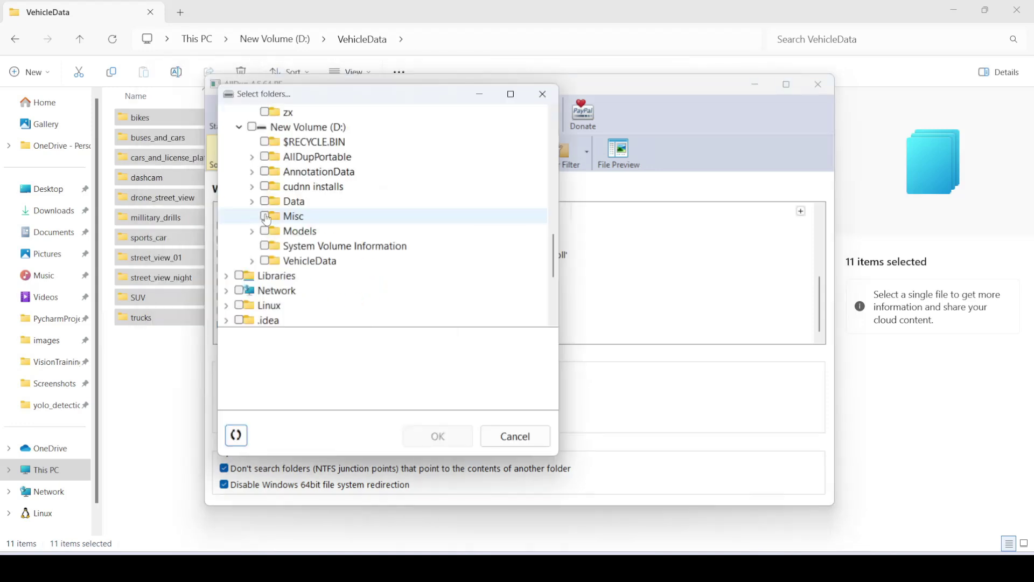
{"action": "left_click", "coordinate": [252, 261]}
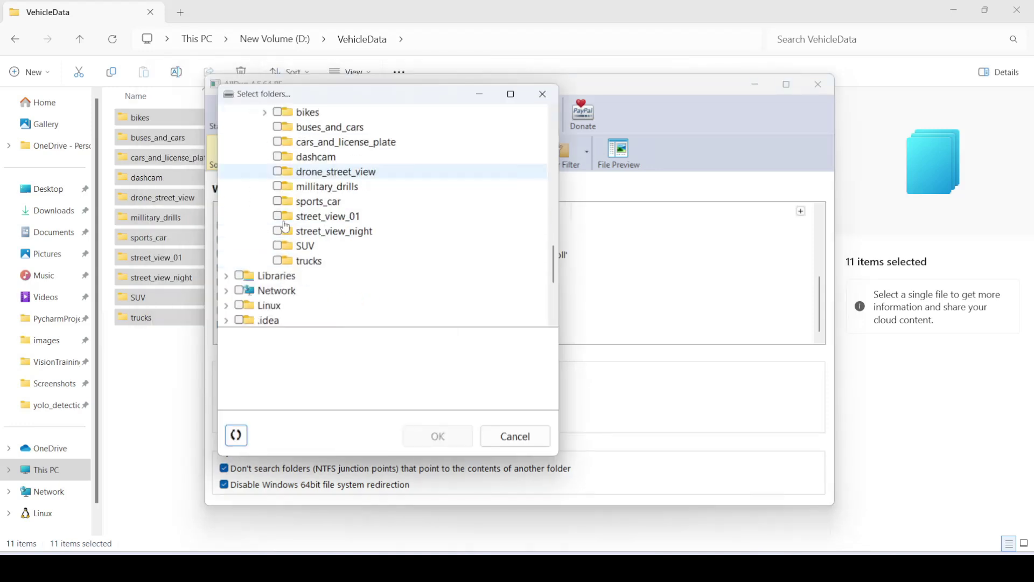
{"action": "scroll", "coordinate": [312, 170], "scroll_direction": "up", "scroll_amount": 1}
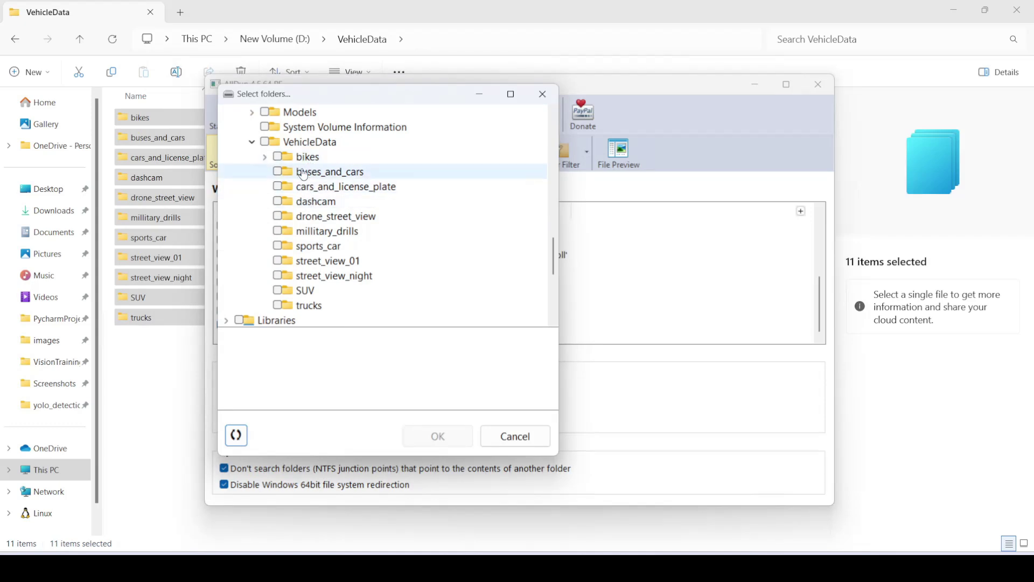
{"action": "left_click", "coordinate": [278, 217]}
{"action": "left_click", "coordinate": [277, 215]}
{"action": "left_click", "coordinate": [277, 156]}
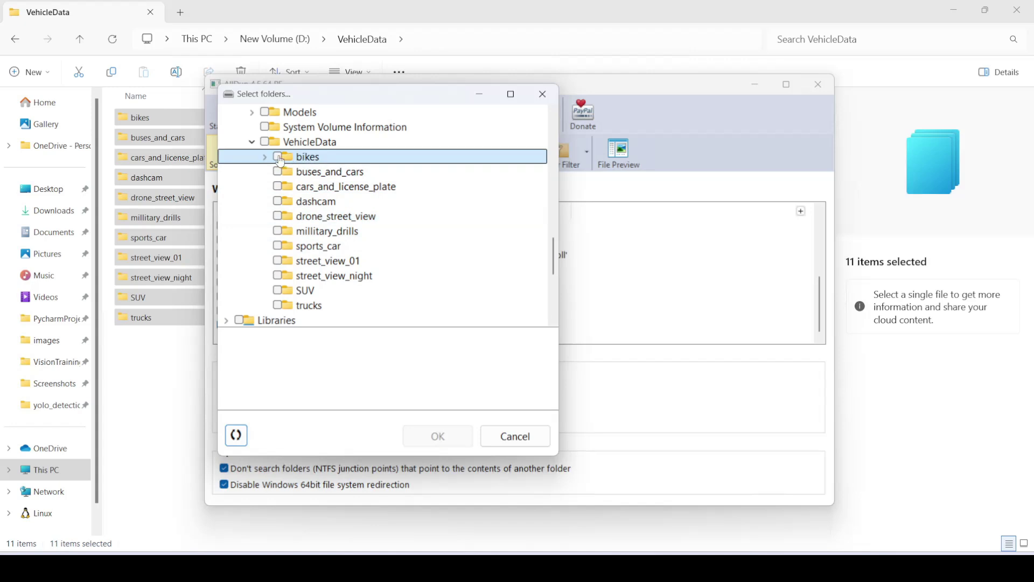
{"action": "left_click", "coordinate": [278, 172]}
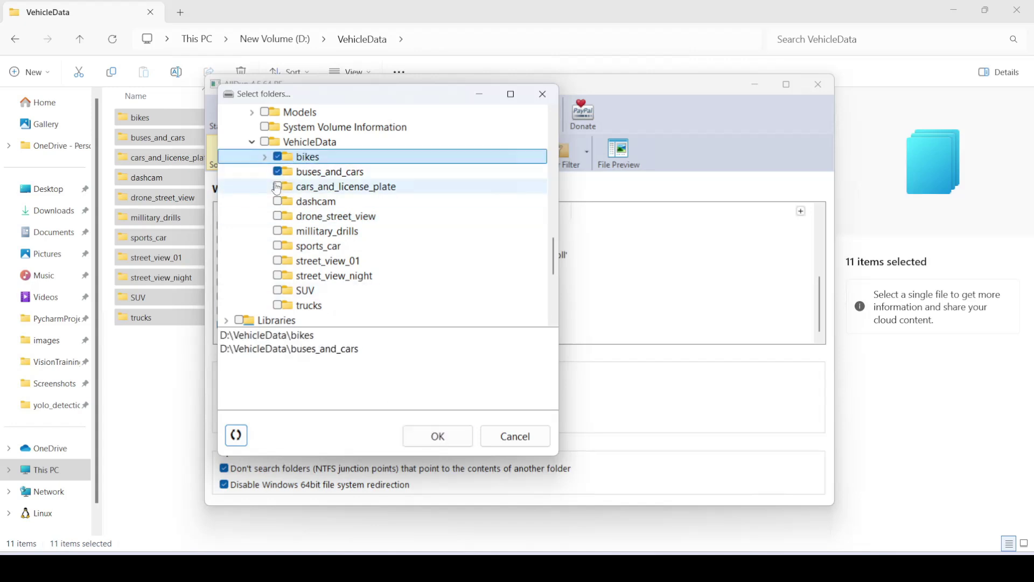
{"action": "left_click", "coordinate": [277, 171]}
{"action": "left_click", "coordinate": [278, 186]}
{"action": "left_click", "coordinate": [277, 201]}
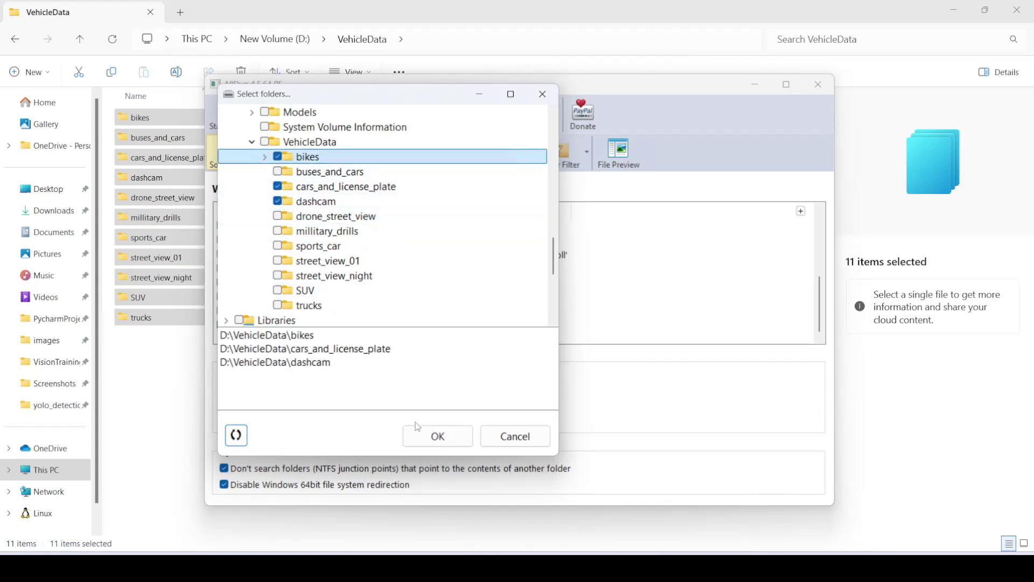
{"action": "left_click", "coordinate": [437, 435]}
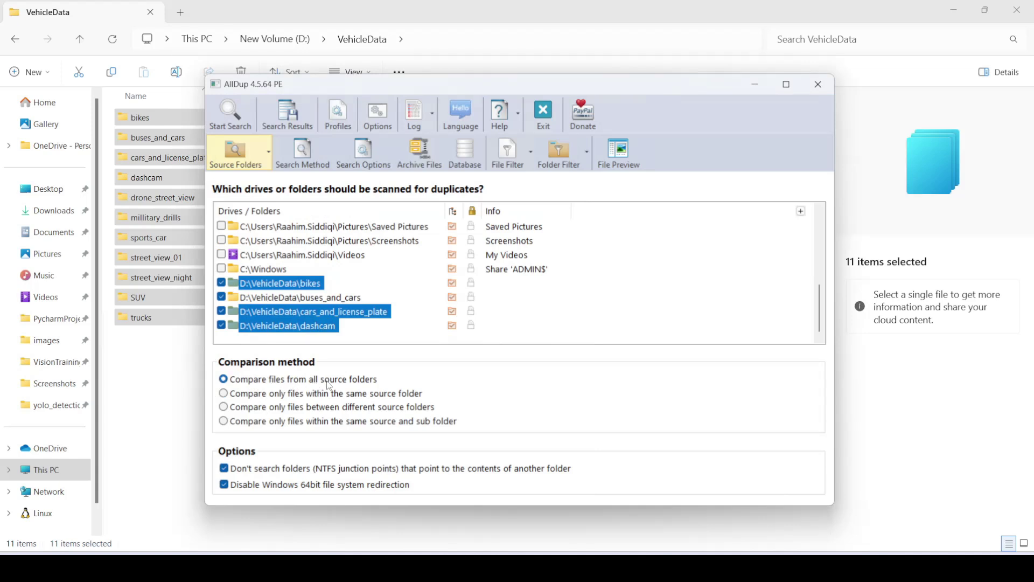
Step: Set the comparison method to compare only files within the same source folder, and go through the VehicleData folders it applies to
{"action": "left_click", "coordinate": [443, 383]}
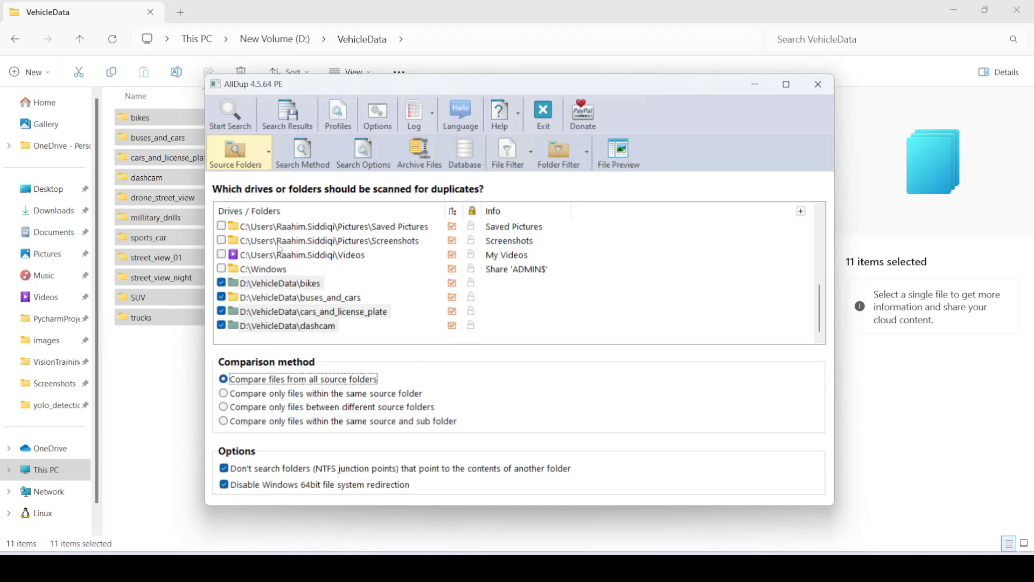
{"action": "left_click", "coordinate": [287, 286]}
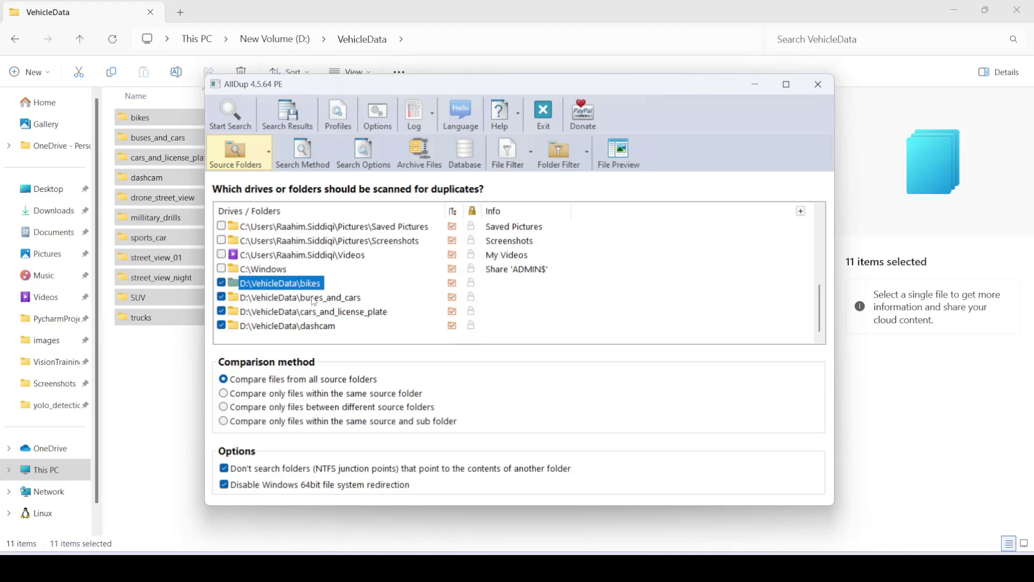
{"action": "left_click", "coordinate": [321, 302]}
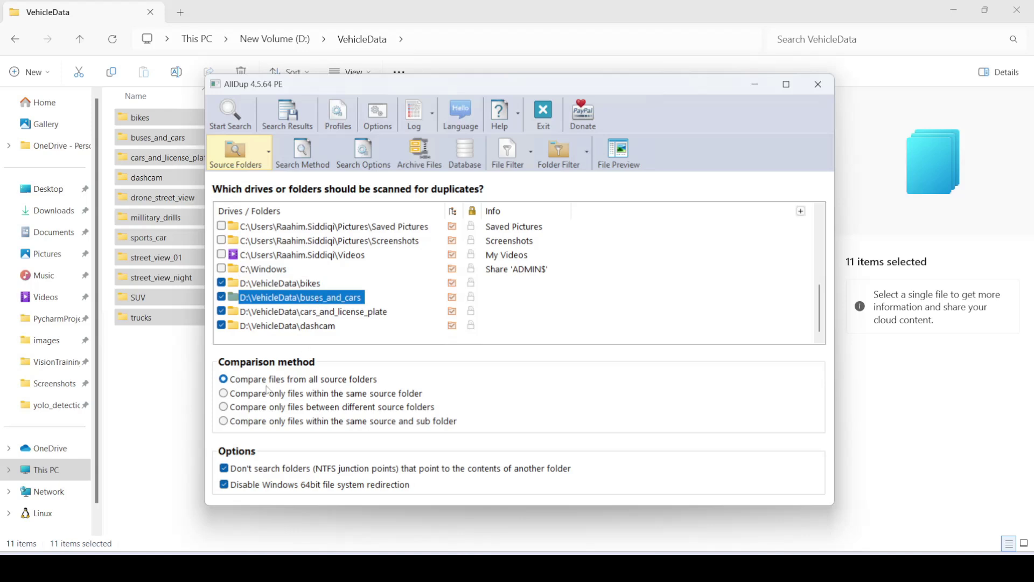
{"action": "left_click", "coordinate": [226, 395]}
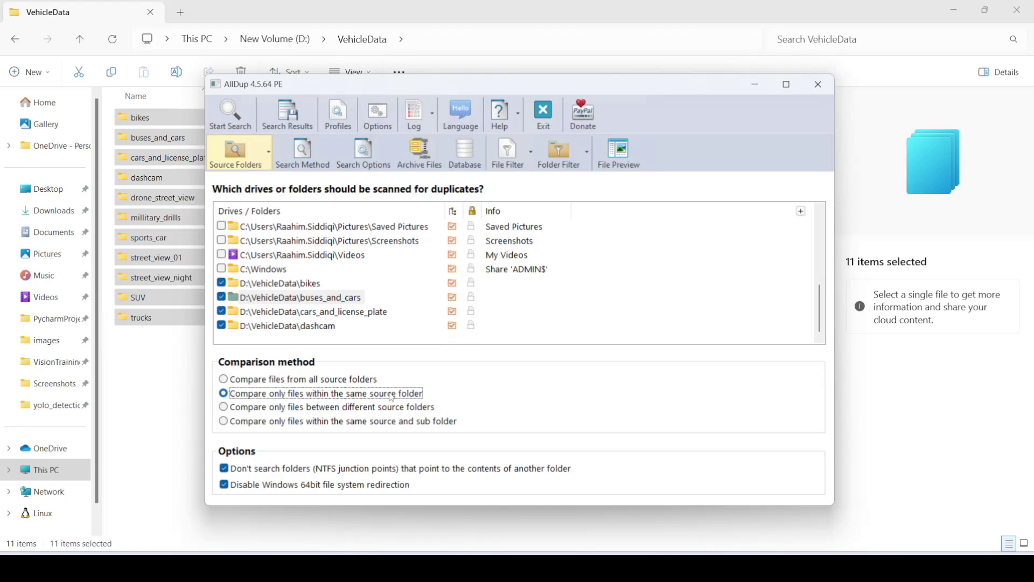
{"action": "left_click", "coordinate": [307, 290]}
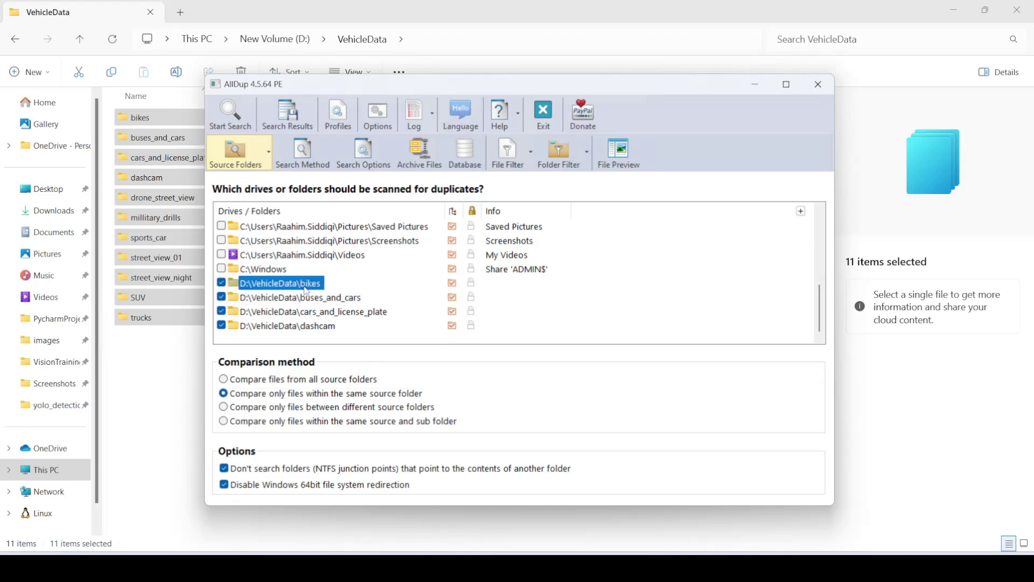
{"action": "left_click", "coordinate": [323, 302]}
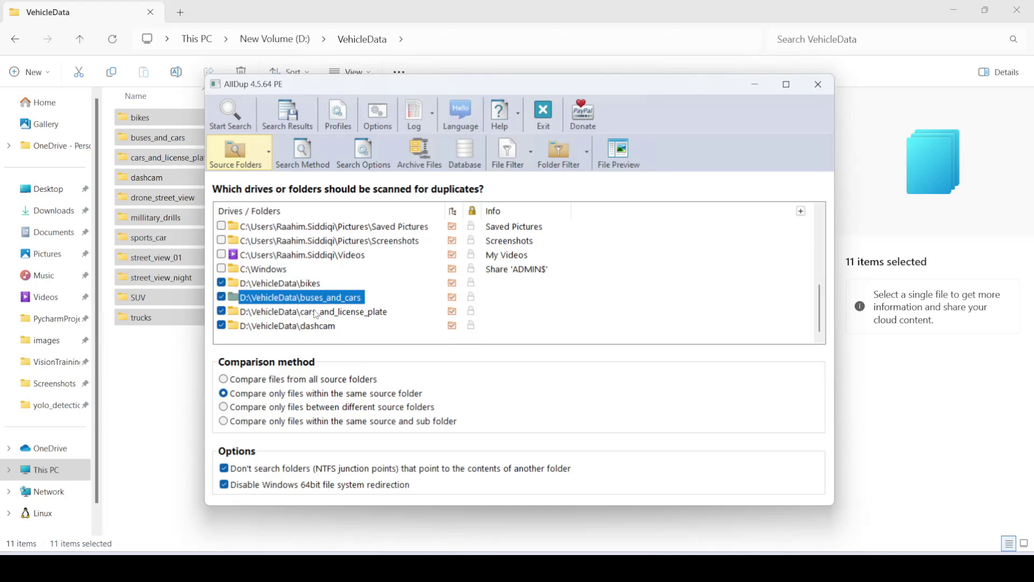
{"action": "left_click", "coordinate": [316, 314]}
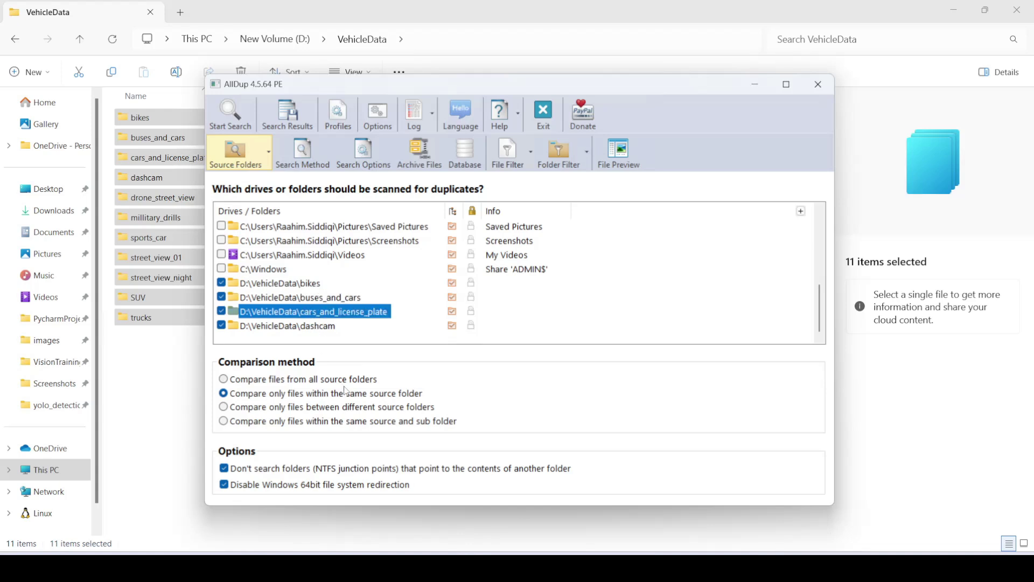
Step: Set the comparison method to compare only files between different source folders, and go through the VehicleData folders it applies to
{"action": "left_click", "coordinate": [231, 408]}
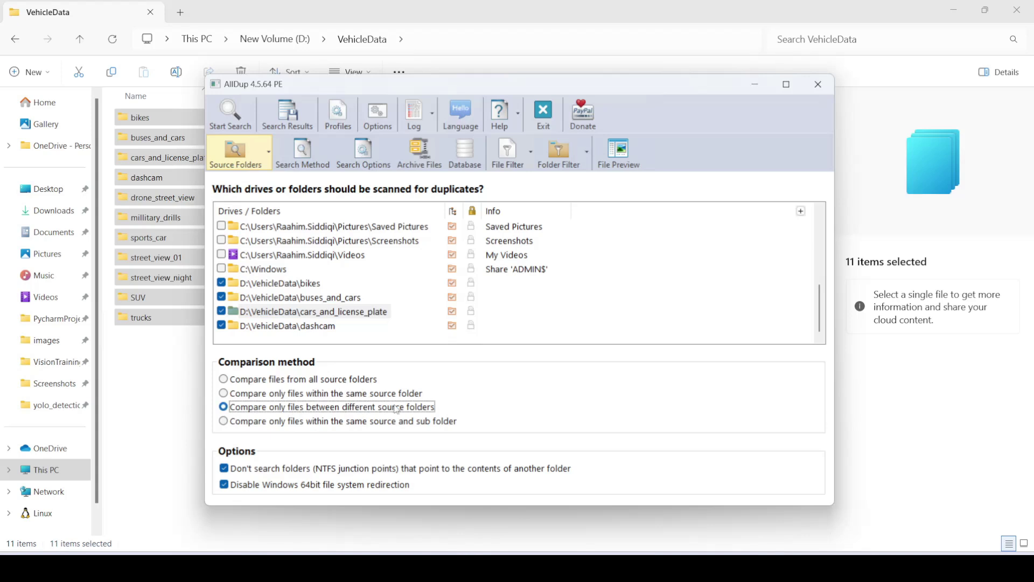
{"action": "left_click", "coordinate": [310, 284]}
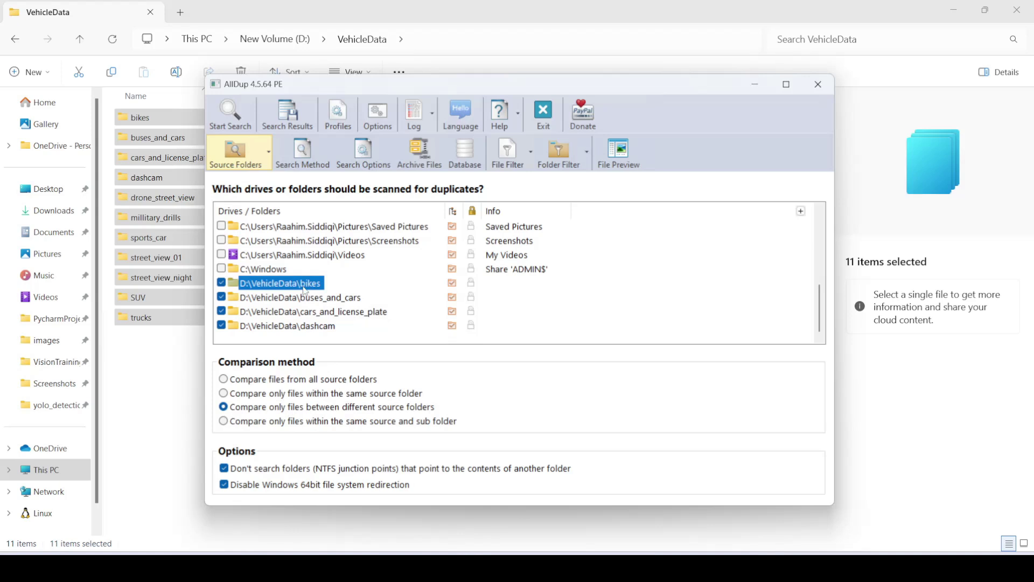
{"action": "left_click", "coordinate": [304, 297]}
{"action": "left_click", "coordinate": [300, 286]}
{"action": "left_click", "coordinate": [304, 315]}
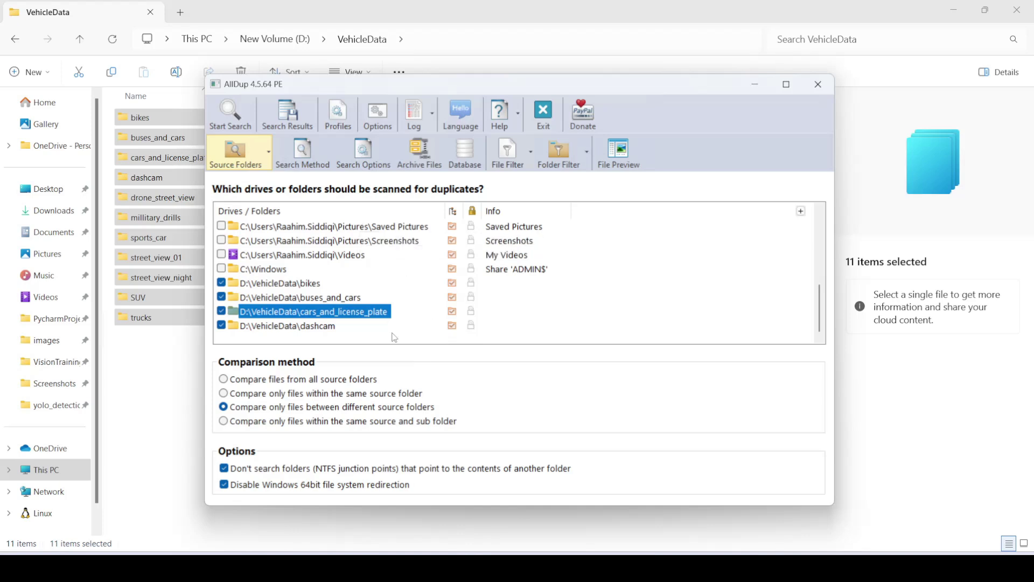
{"action": "left_click", "coordinate": [405, 357]}
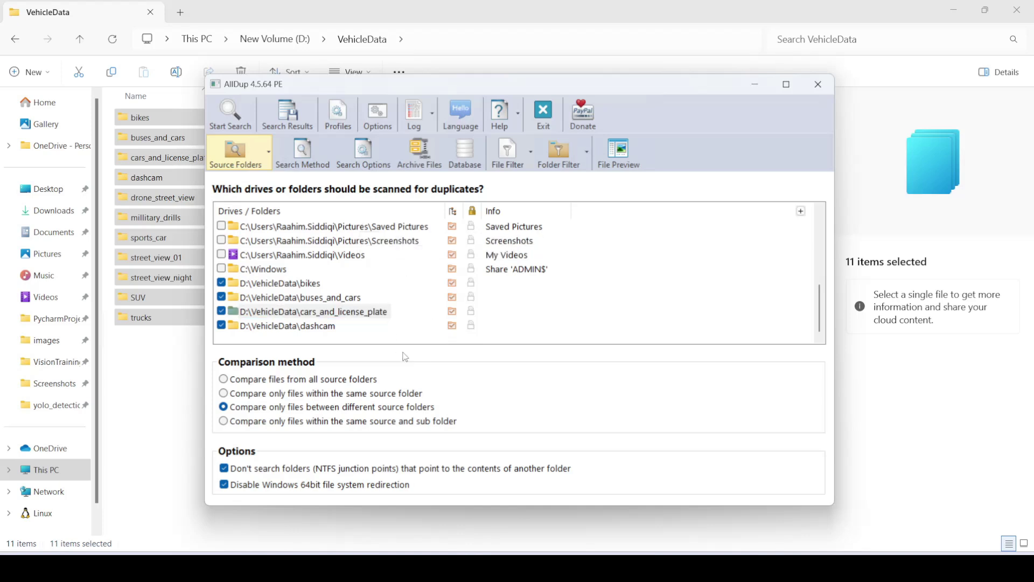